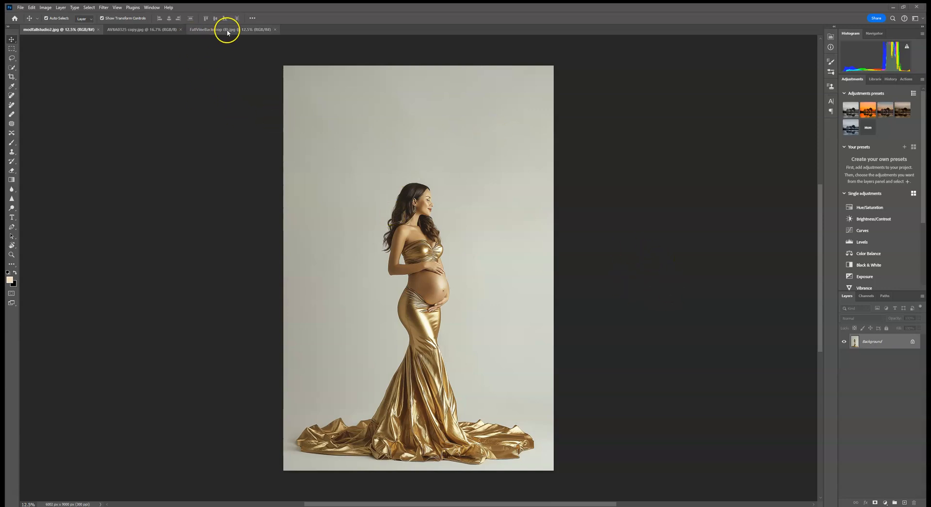
Step: Select the woman and her gold gown in modfallstudio2.jpg using Select Subject
left_click(166, 30)
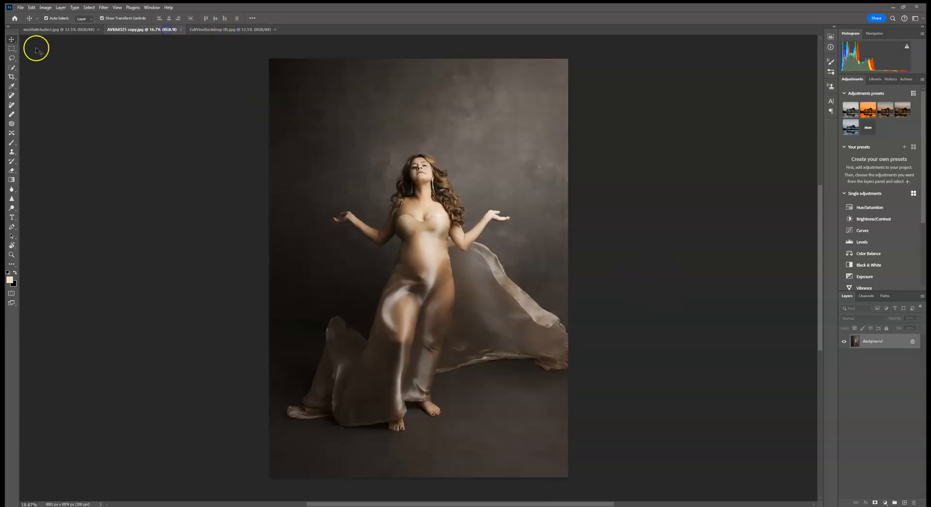
left_click(67, 31)
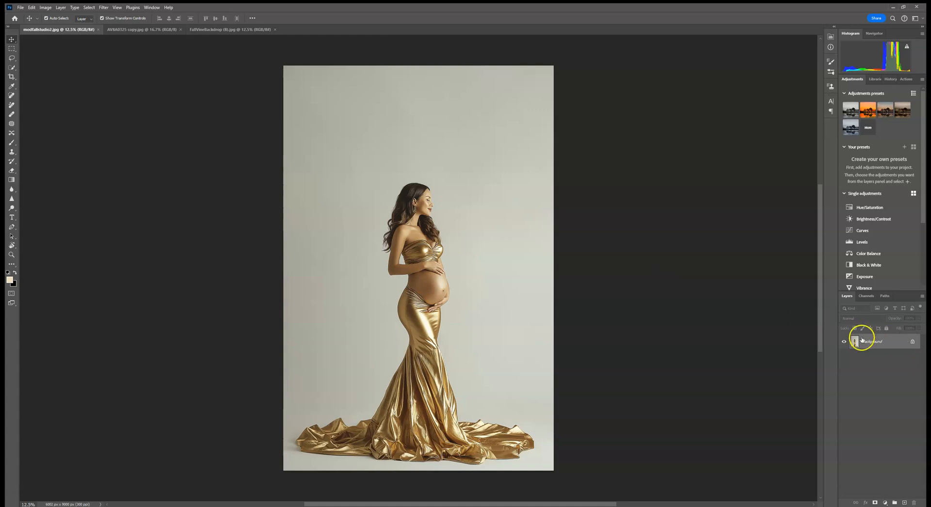
left_click(11, 68)
left_click(212, 18)
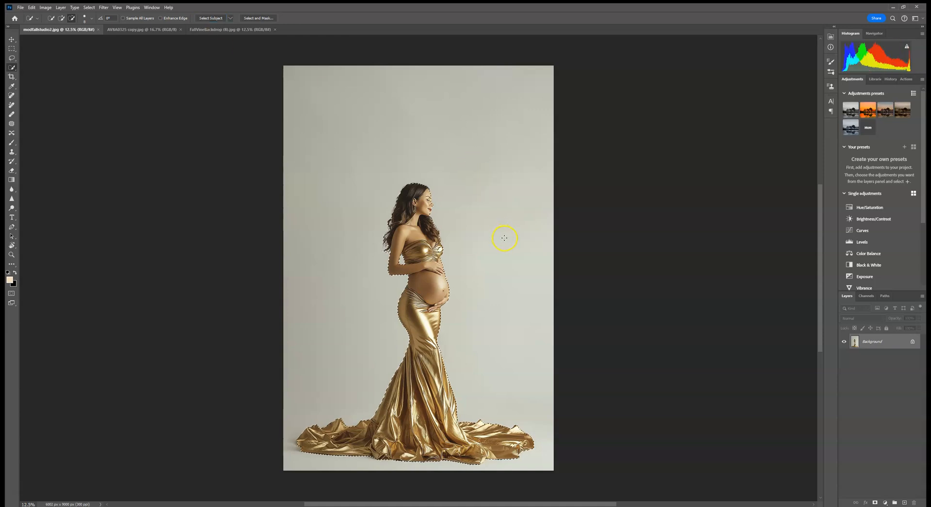
left_click(71, 18)
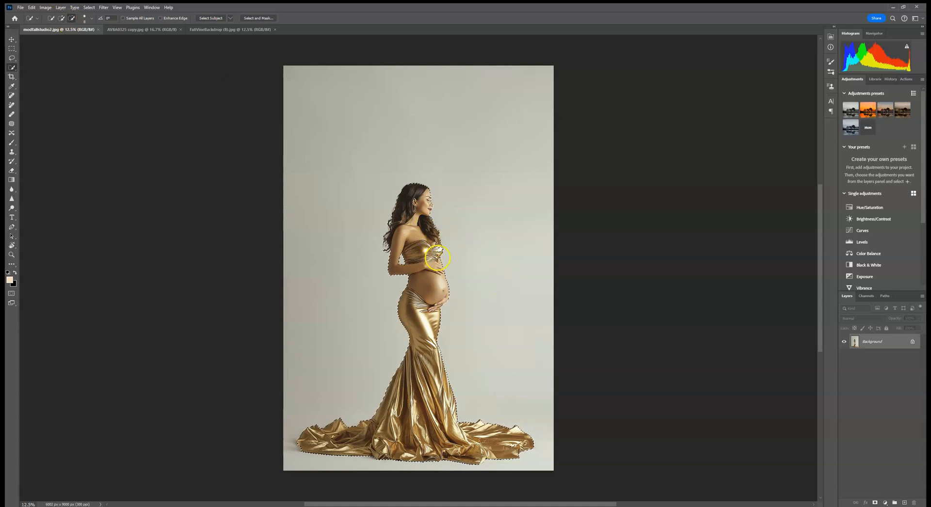
left_click(62, 18)
Step: Duplicate the Background layer and add a layer mask that hides the selected woman on the copy
left_click_drag(873, 342, 904, 503)
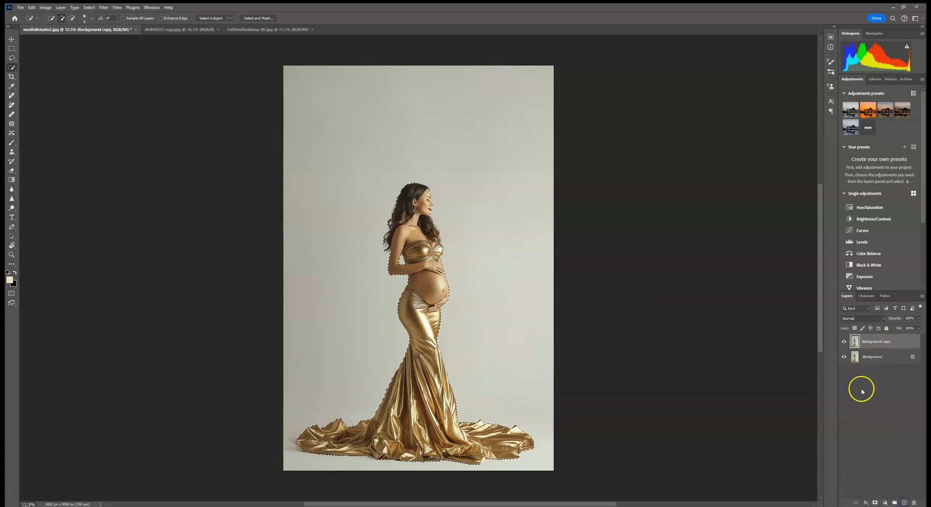
left_click(875, 503)
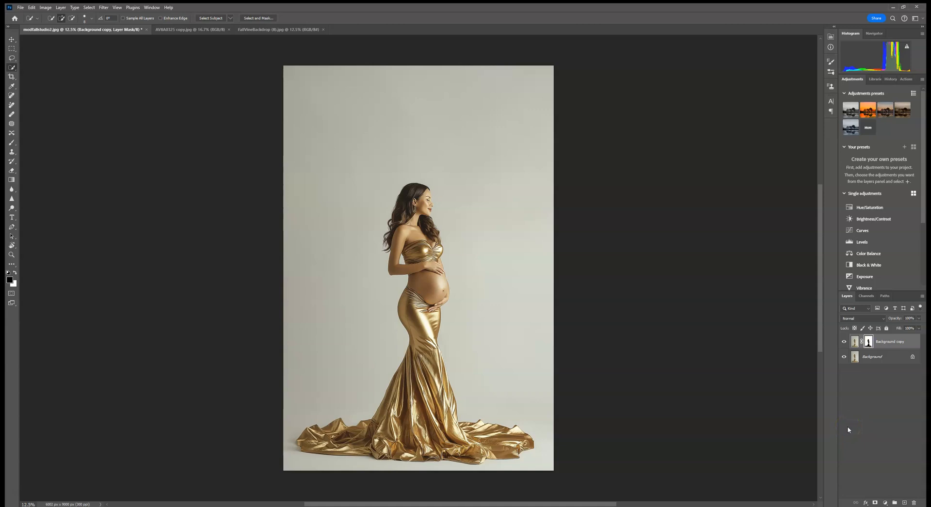
Step: Place the FallVineBackdrop (11) image as an embedded layer above the masked copy
left_click(21, 8)
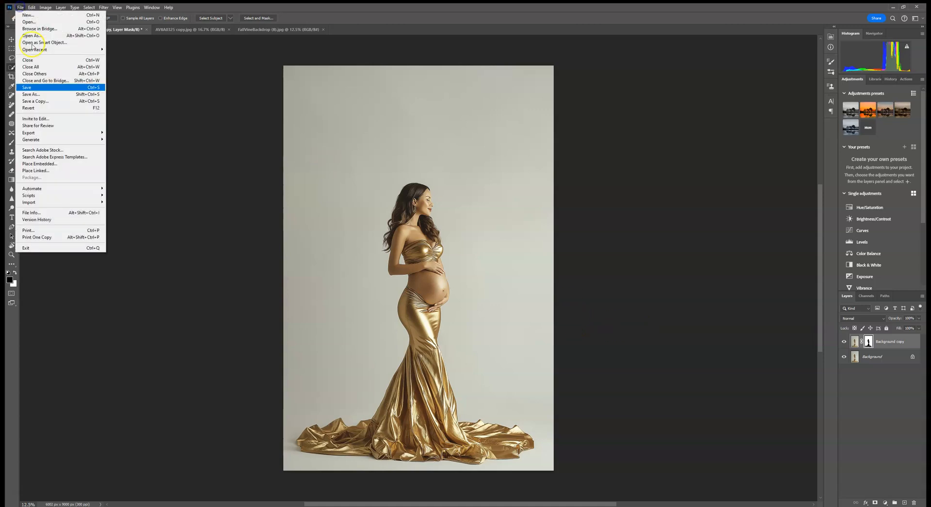
left_click(44, 157)
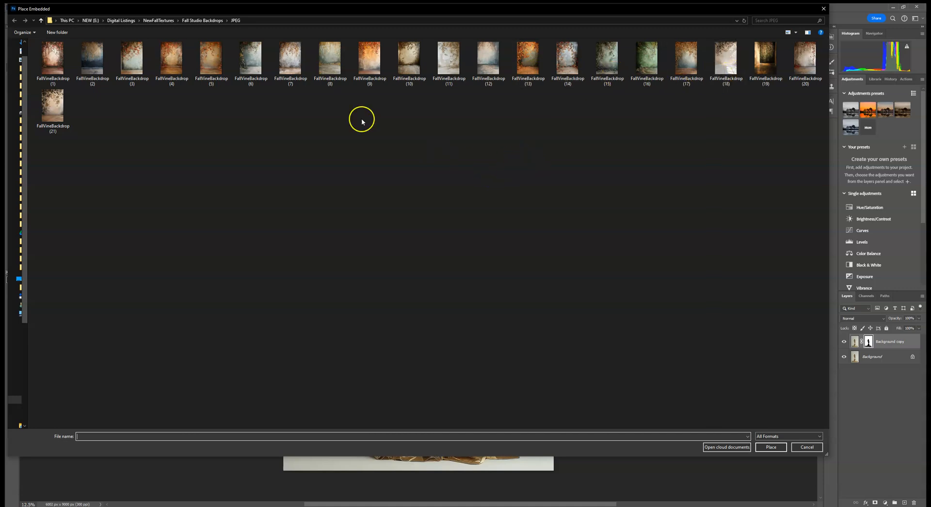
double_click(453, 67)
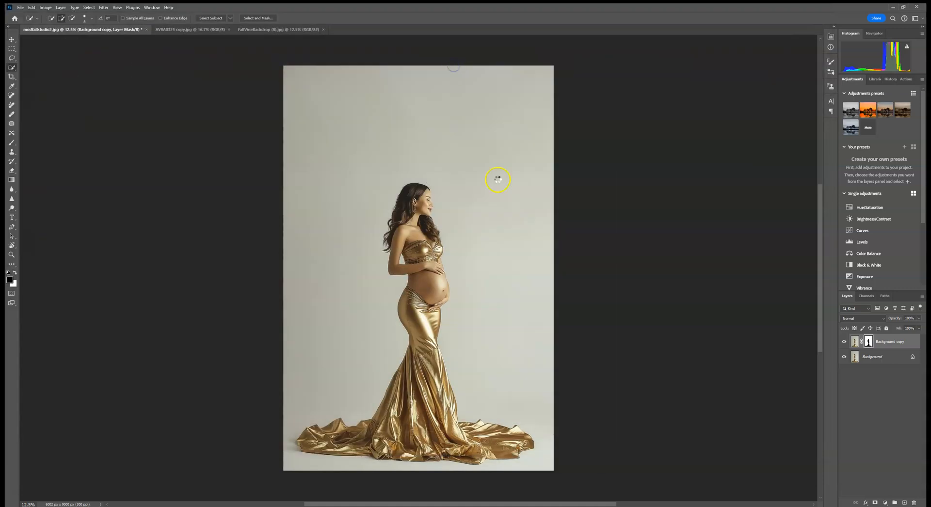
left_click(371, 19)
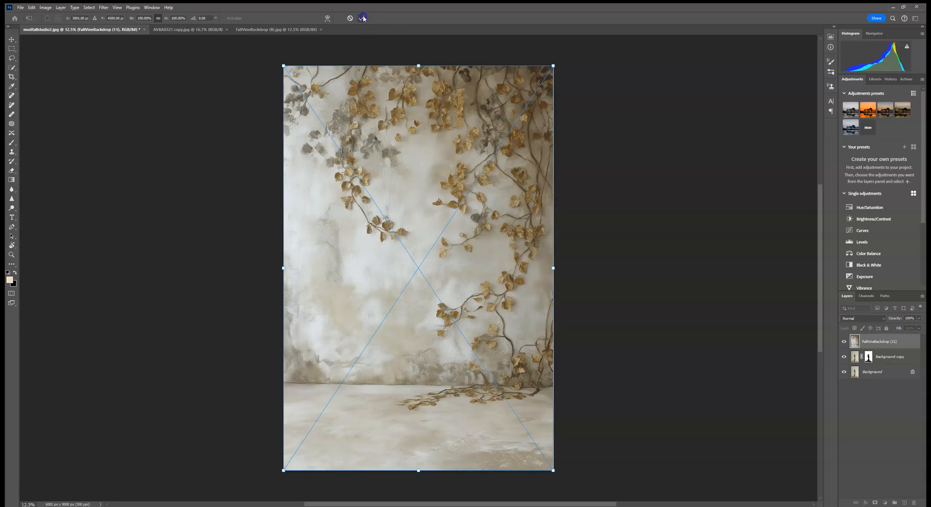
key("w")
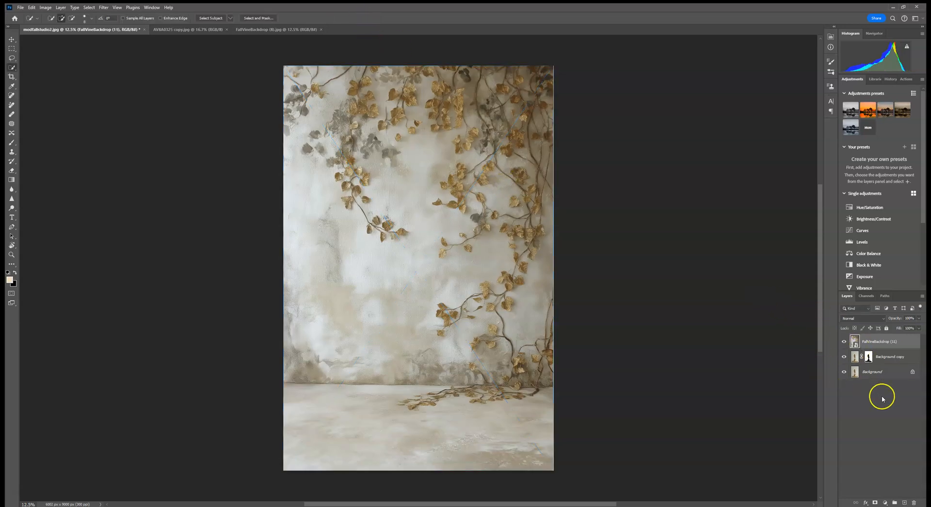
Step: Blend the backdrop layer with Multiply and scale it to about 105% so it extends past the canvas edges
left_click(861, 319)
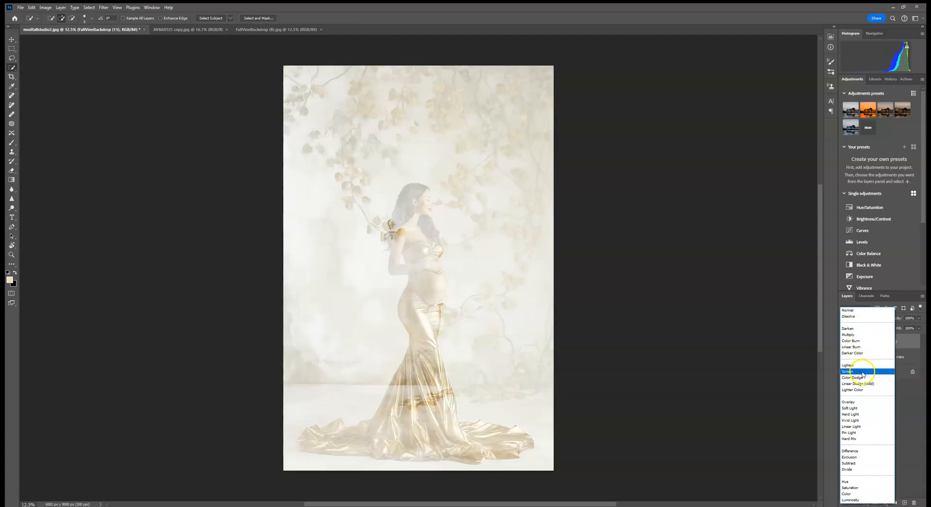
left_click(859, 334)
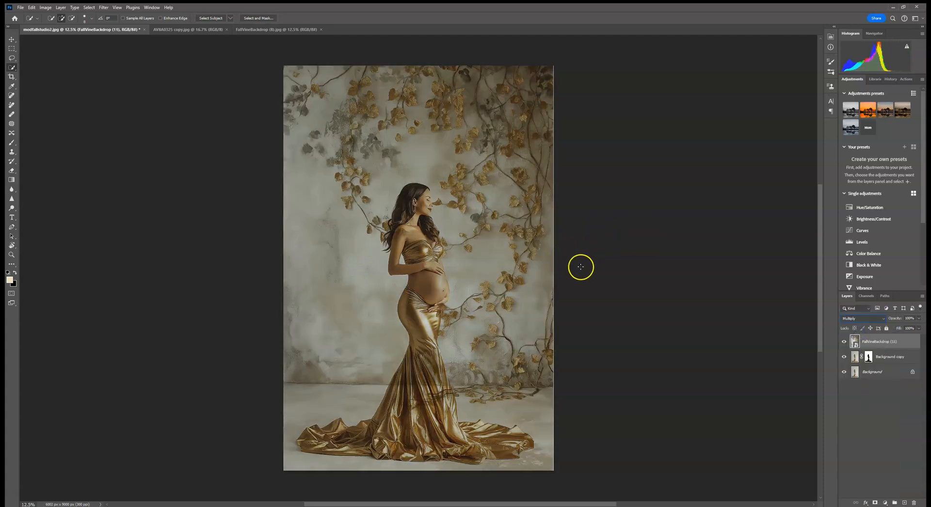
key("ctrl+t")
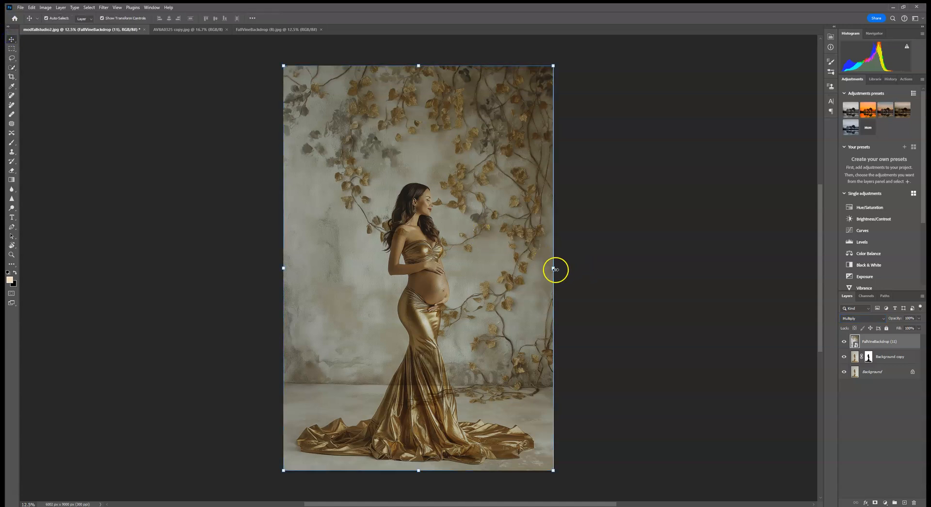
left_click_drag(555, 268, 557, 269)
left_click_drag(284, 268, 275, 270)
left_click(362, 19)
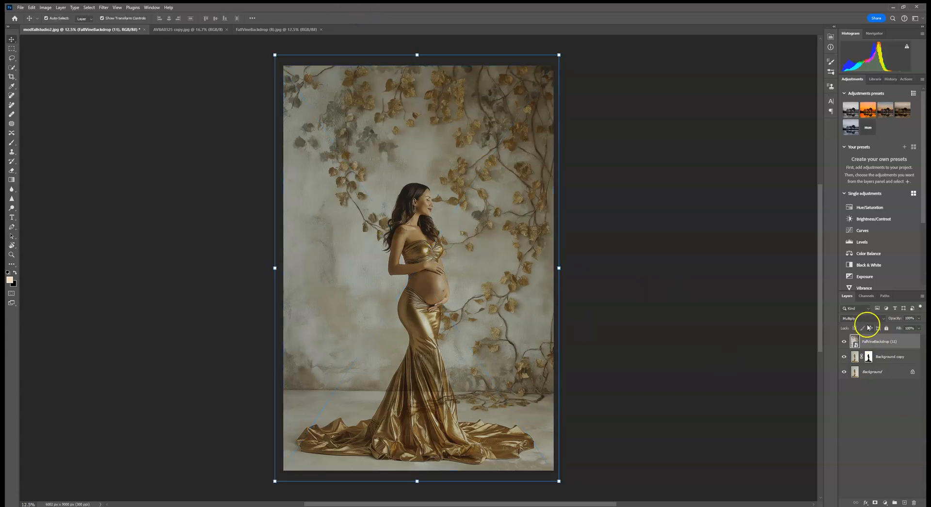
Step: Return the backdrop layer's blend mode to Normal and compare the image with the backdrop hidden and shown
left_click(865, 319)
left_click(860, 312)
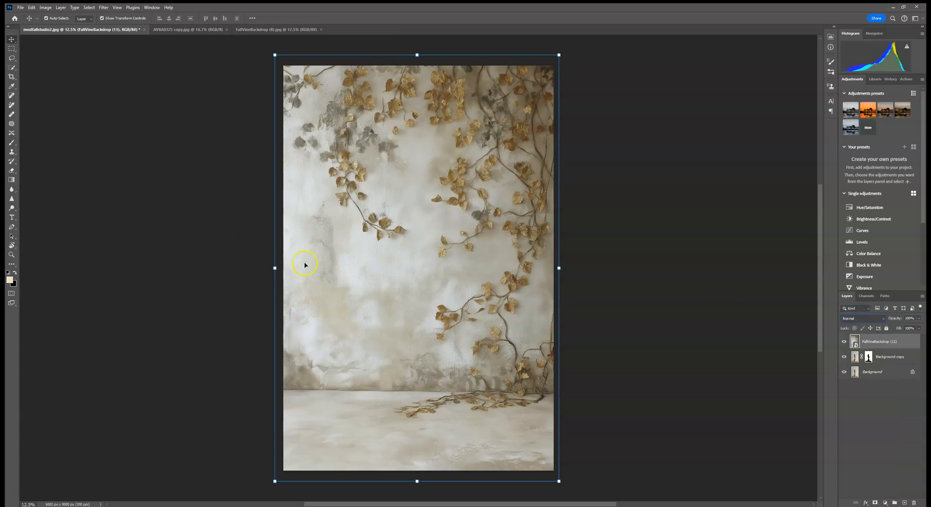
left_click(844, 342)
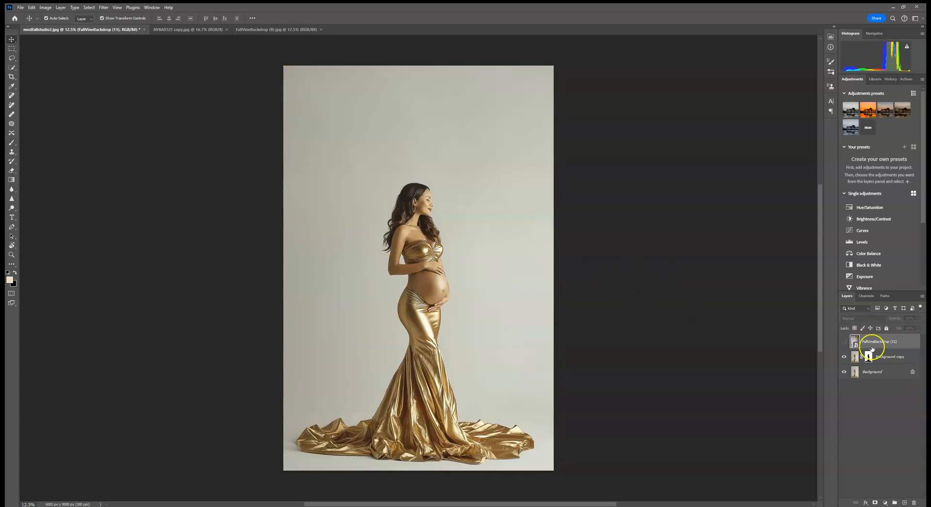
left_click(845, 342)
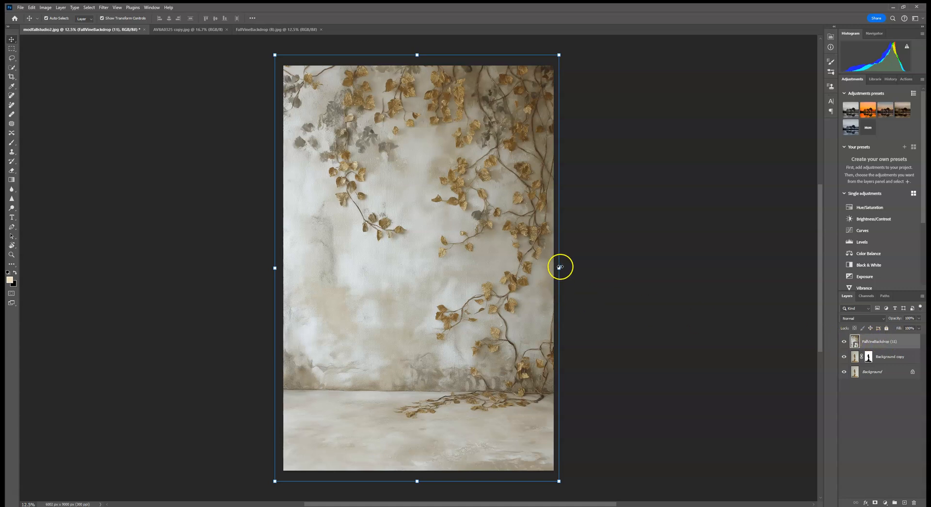
Step: Flip the vine backdrop horizontally and commit the transform
right_click(543, 273)
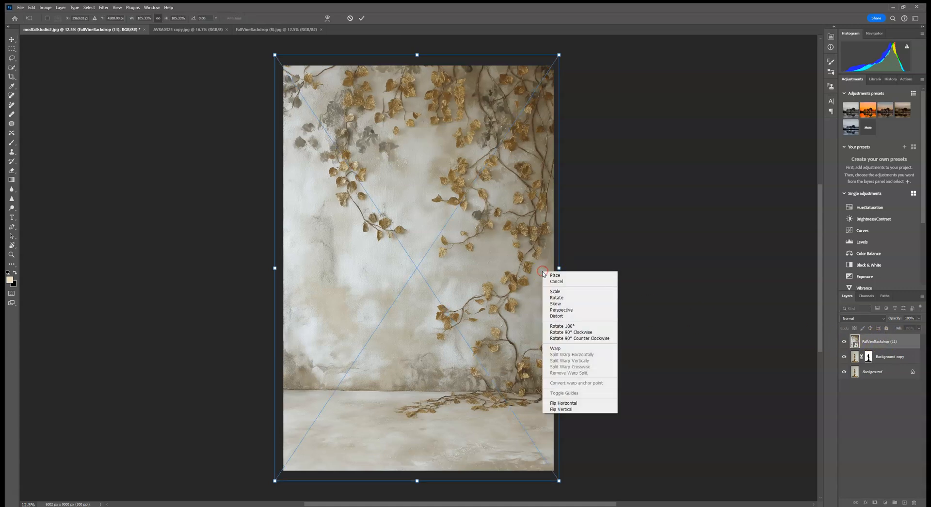
right_click(445, 284)
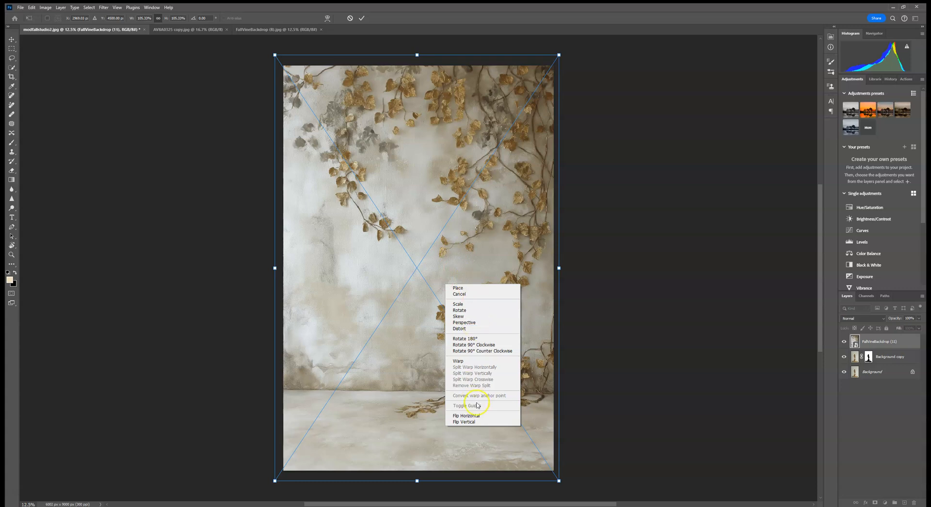
left_click(478, 418)
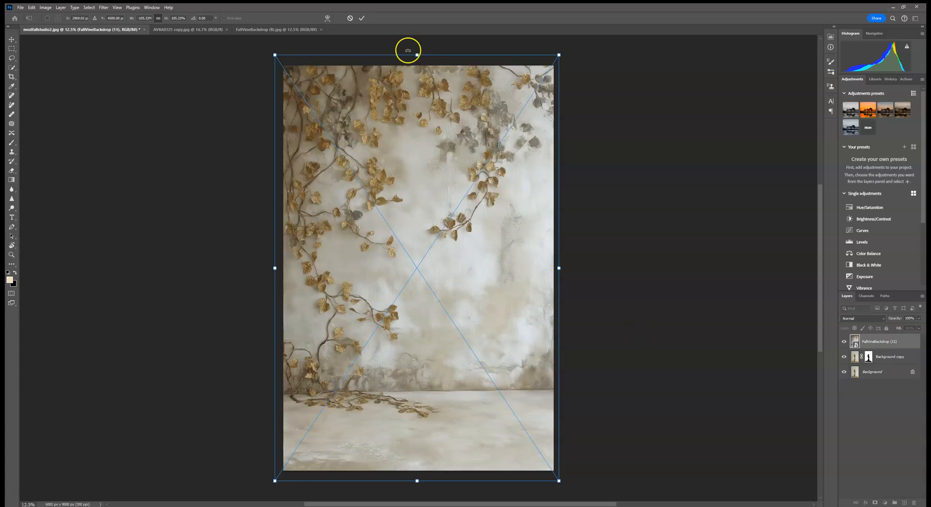
left_click(361, 17)
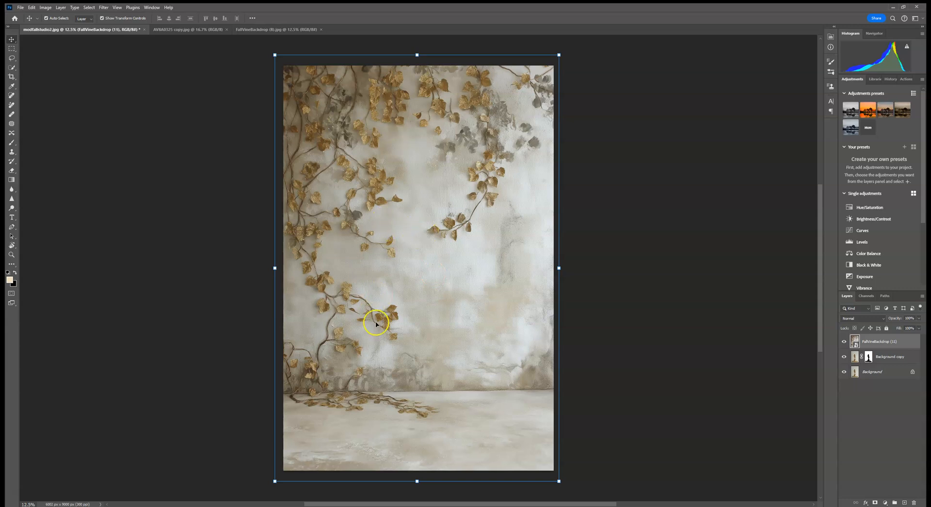
Step: Try clipping the backdrop layer to the masked Background copy and release the clipping mask
left_click(877, 347, "alt")
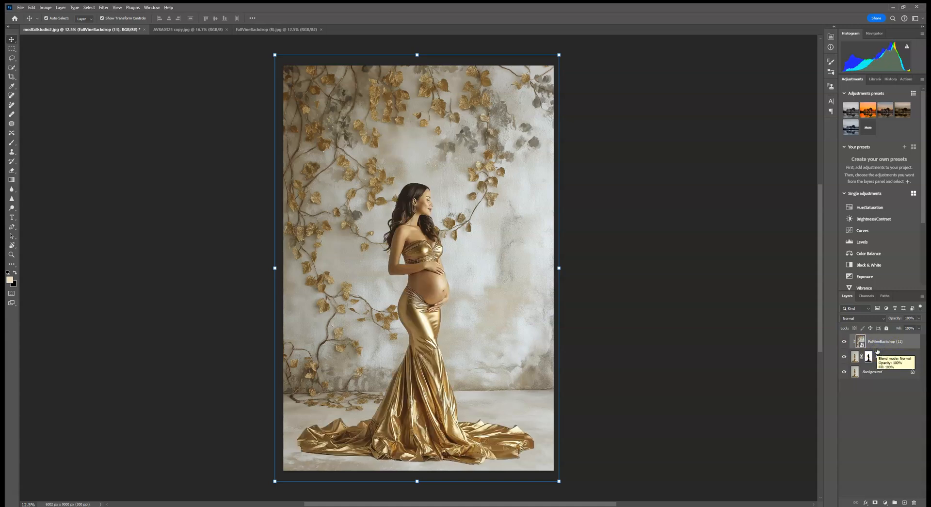
left_click(877, 351, "alt")
right_click(879, 347)
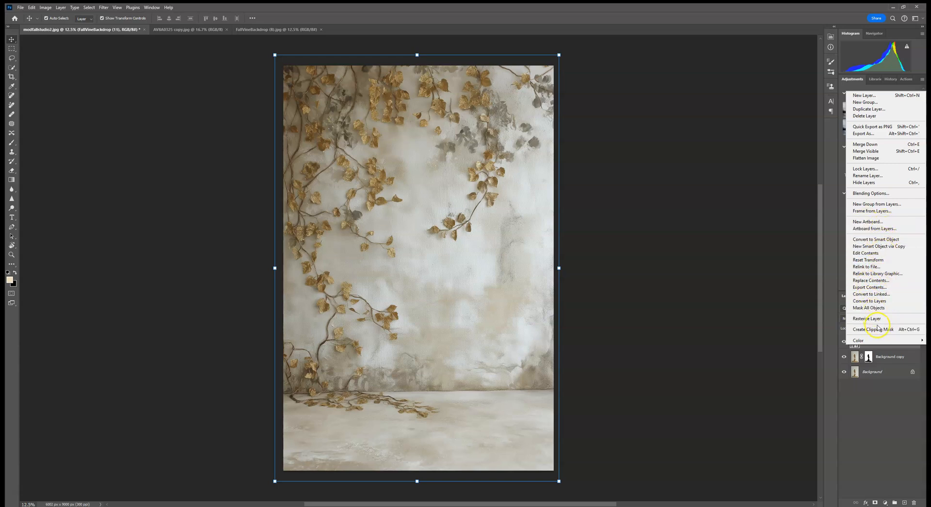
left_click(879, 329)
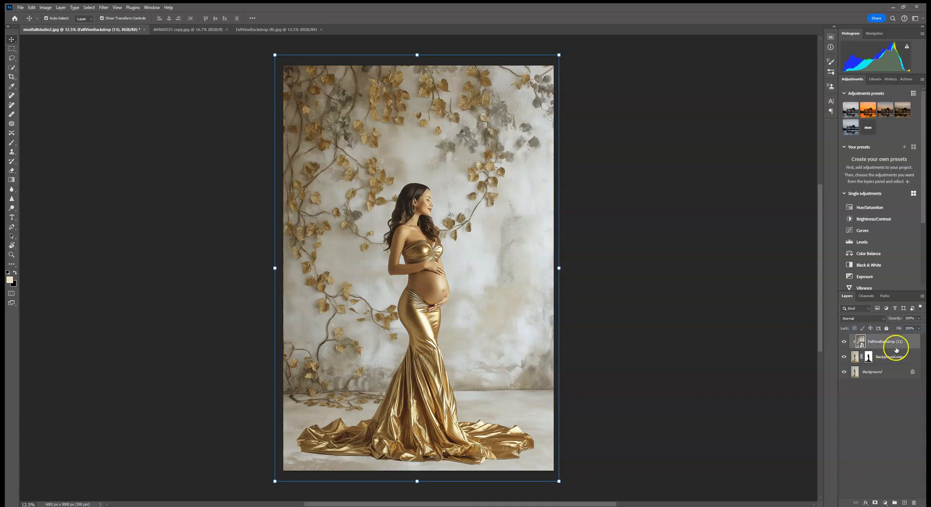
right_click(892, 347)
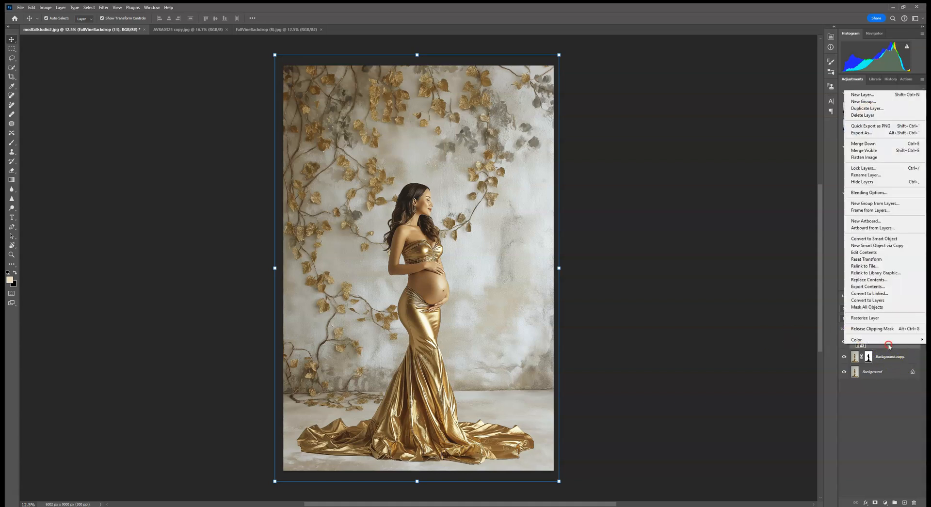
left_click(881, 329)
Step: Move the backdrop layer below the Background copy layer and invert the copy's layer mask
left_click_drag(898, 344, 899, 361)
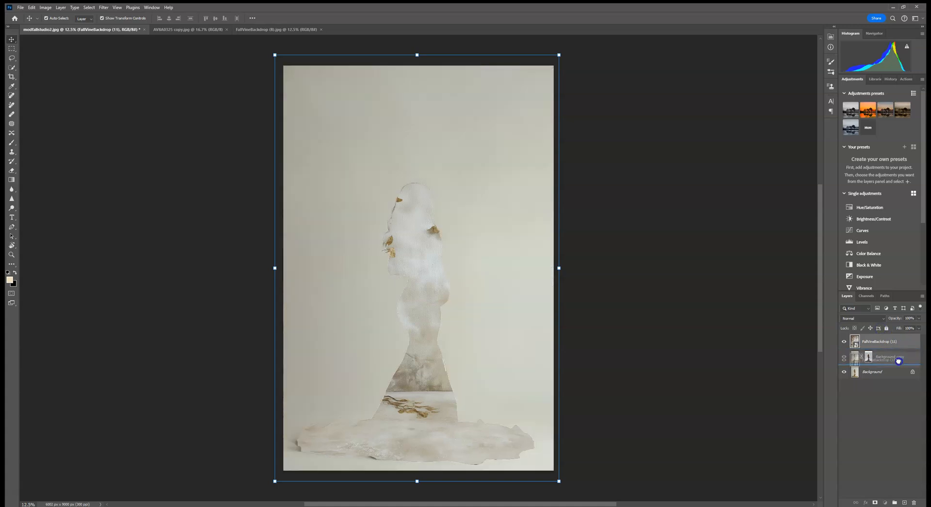
left_click(869, 342)
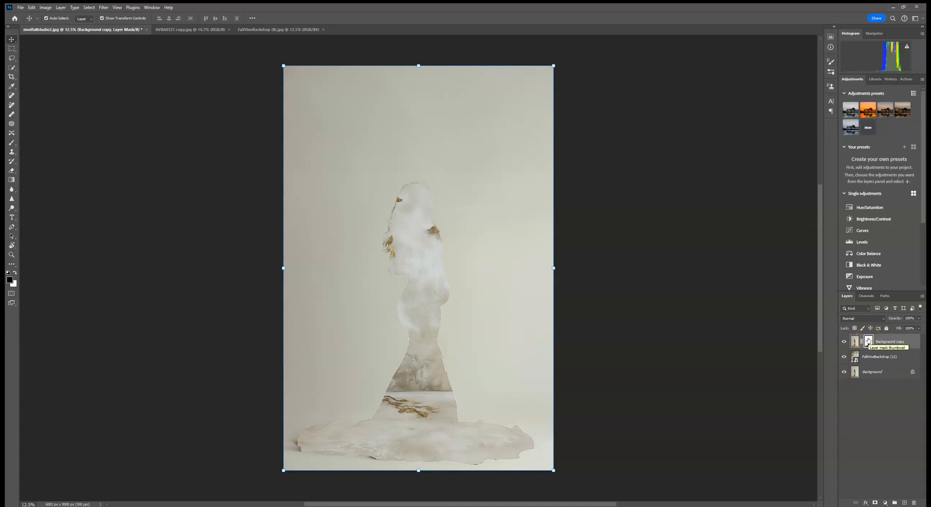
key("ctrl+i")
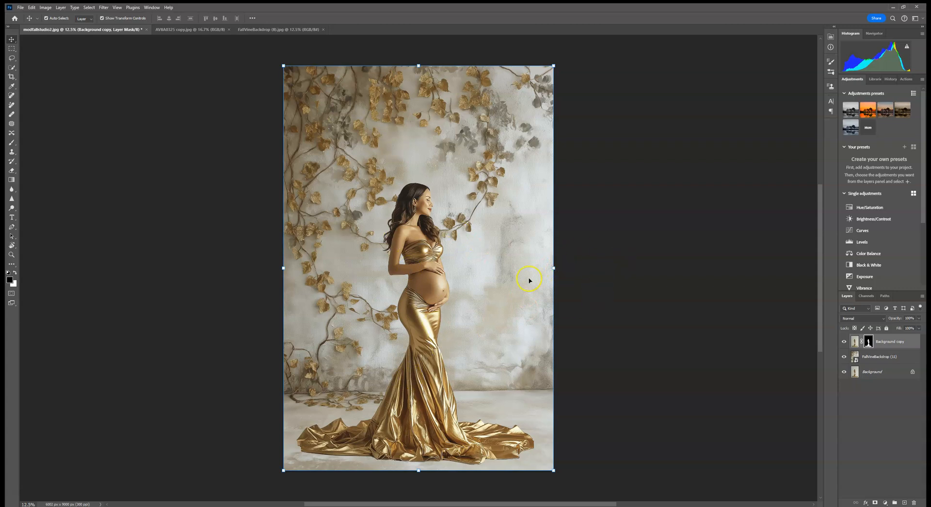
Step: Move the masked woman on the Background copy layer up slightly, to a Y position of about 4364 px
left_click(900, 342)
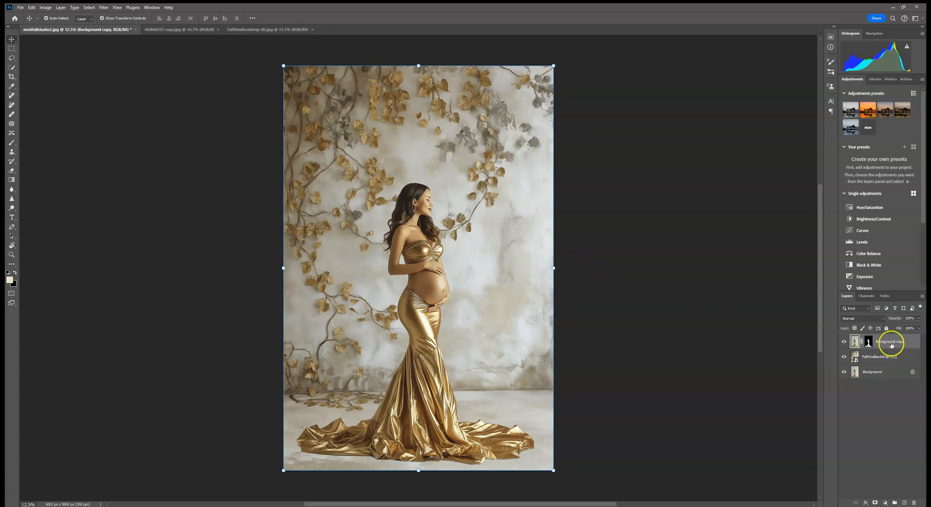
left_click_drag(554, 268, 518, 272)
left_click(349, 18)
key("ctrl+t")
left_click(360, 18)
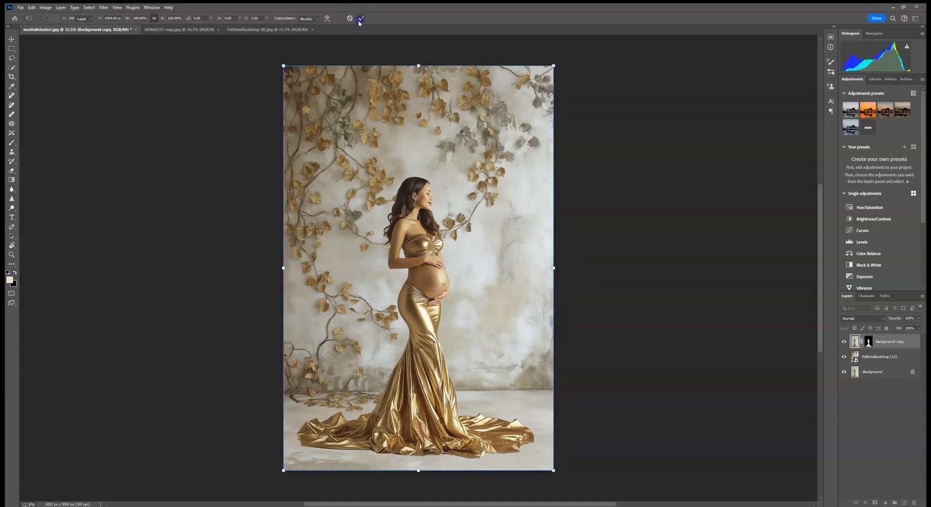
Step: Shrink the Background copy's layer mask with the Minimum filter at a radius of 6 pixels, preserving roundness
left_click(868, 342)
key("ctrl+plus")
key("ctrl+plus")
key("ctrl+plus")
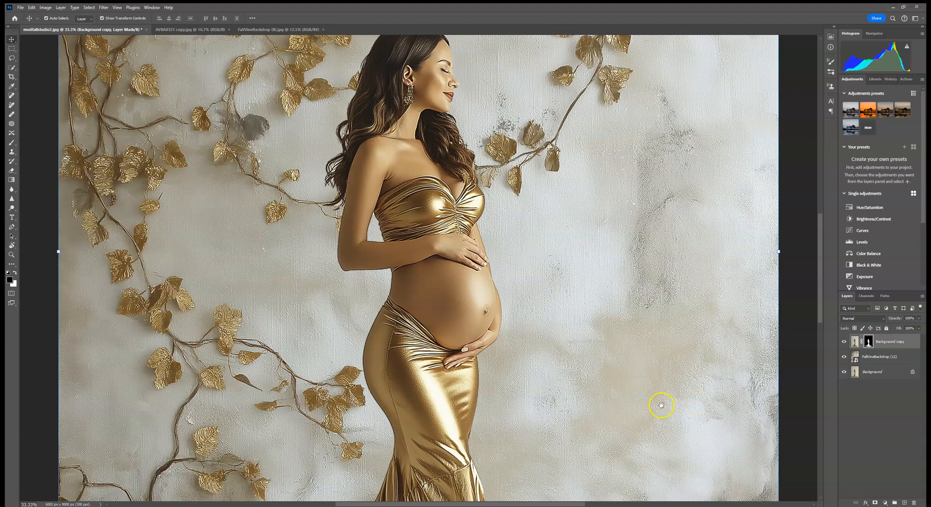
scroll(442, 119, "down", 5)
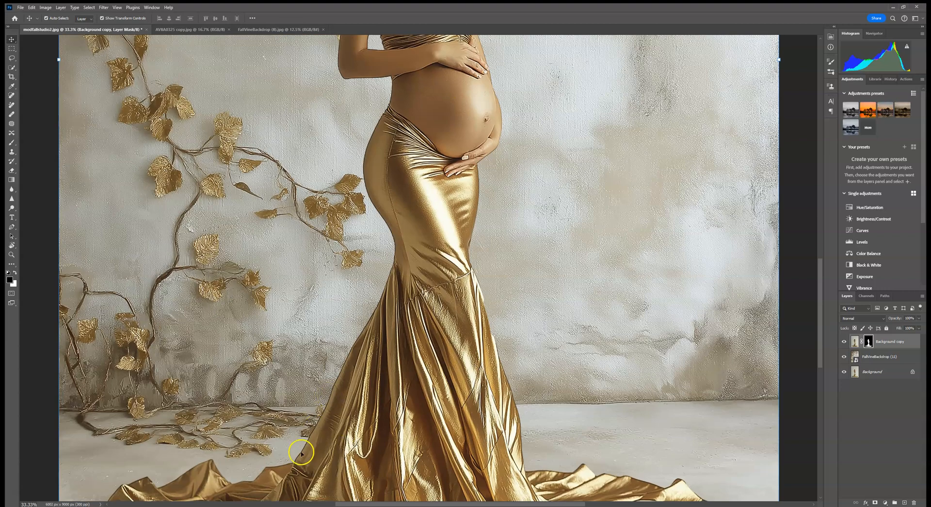
left_click_drag(343, 399, 312, 318)
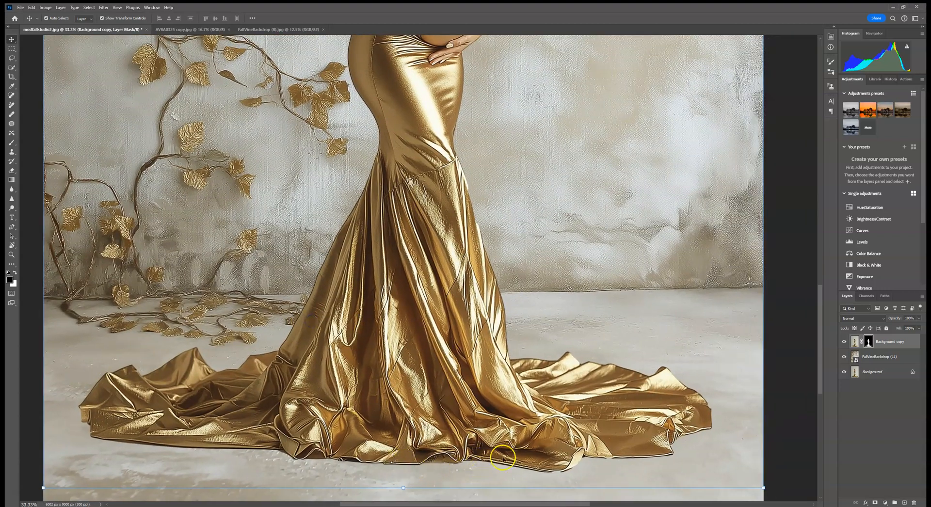
mouse_move(529, 320)
left_mouse_down()
mouse_move(562, 383)
mouse_move(526, 307)
left_mouse_up()
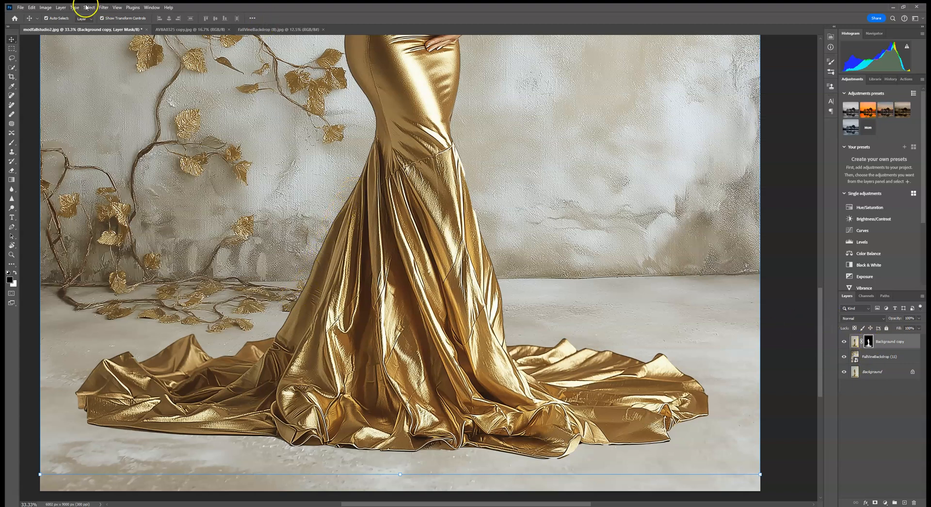
left_click(104, 8)
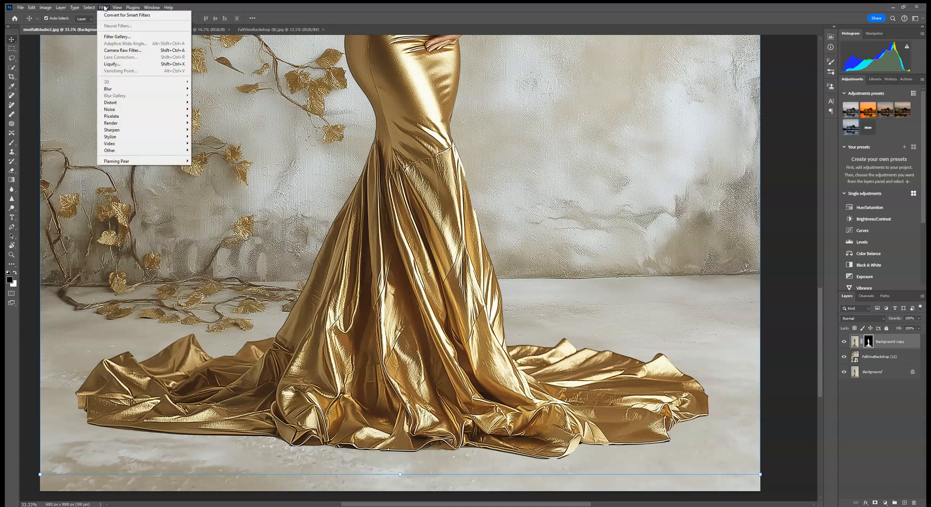
left_click(132, 150)
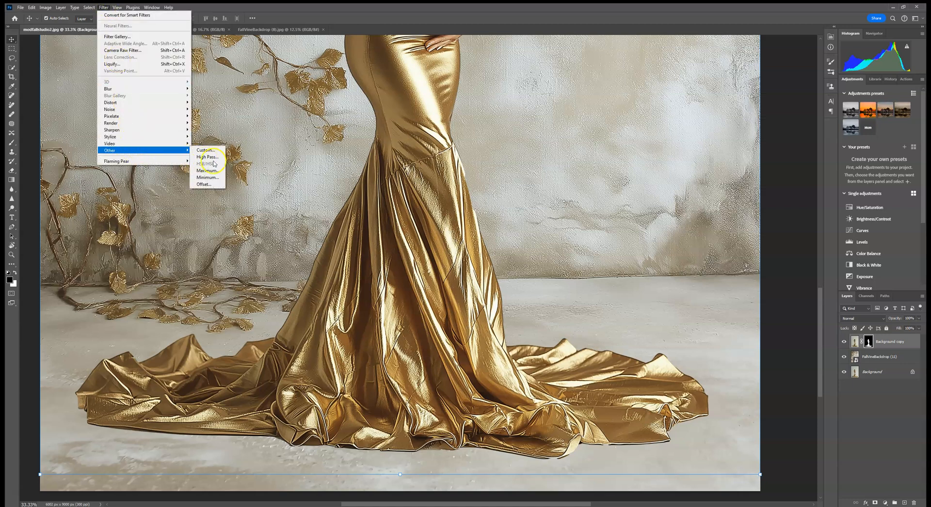
left_click(213, 181)
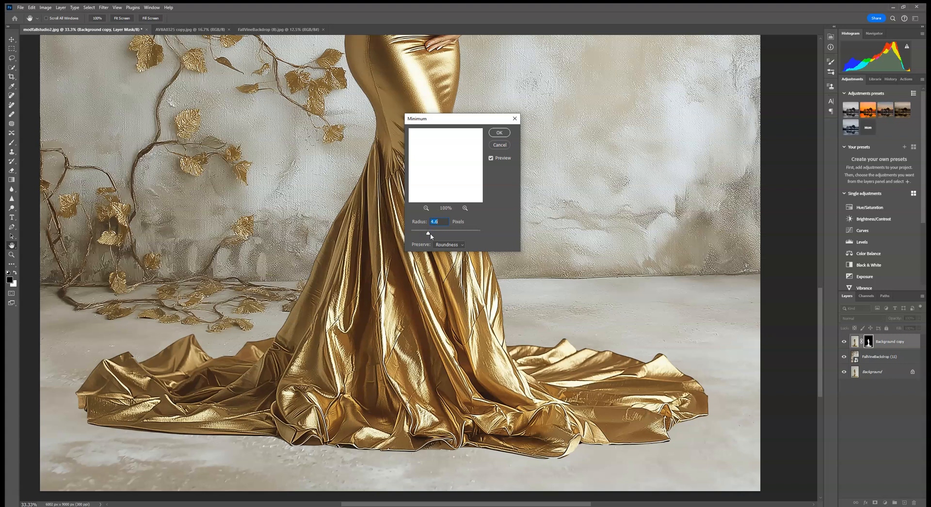
left_click(429, 235)
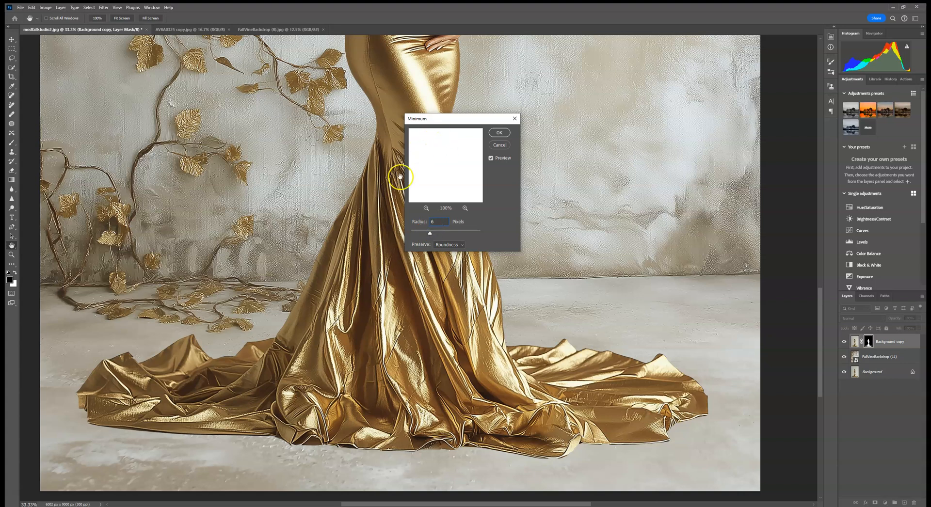
left_click(494, 132)
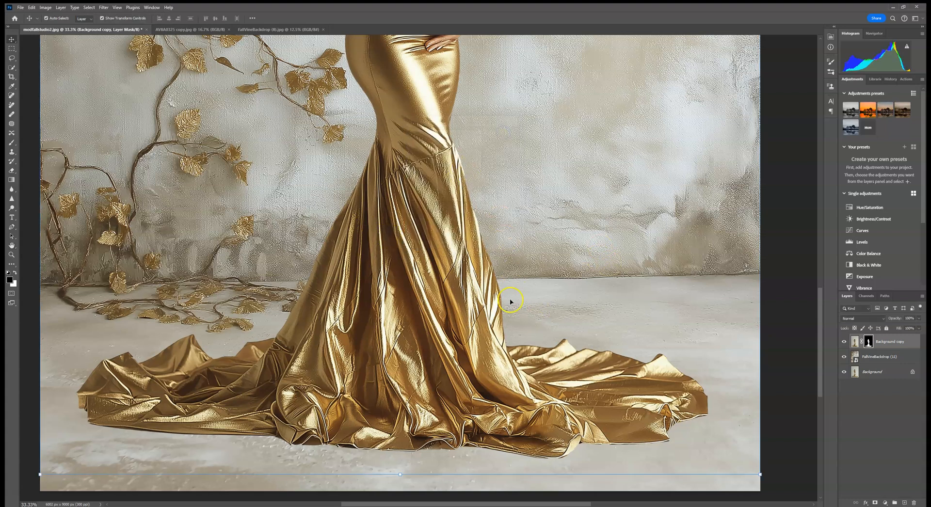
scroll(544, 387, "up", 10)
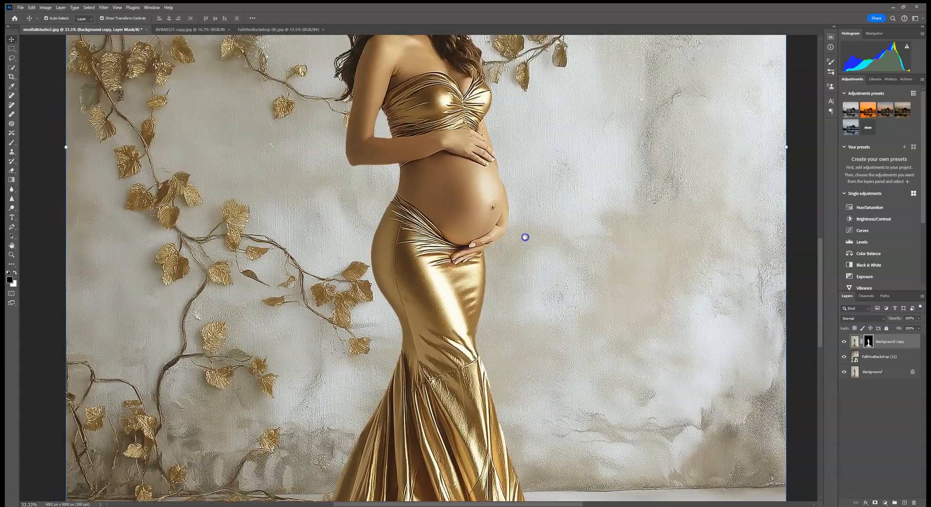
left_click_drag(522, 234, 533, 104)
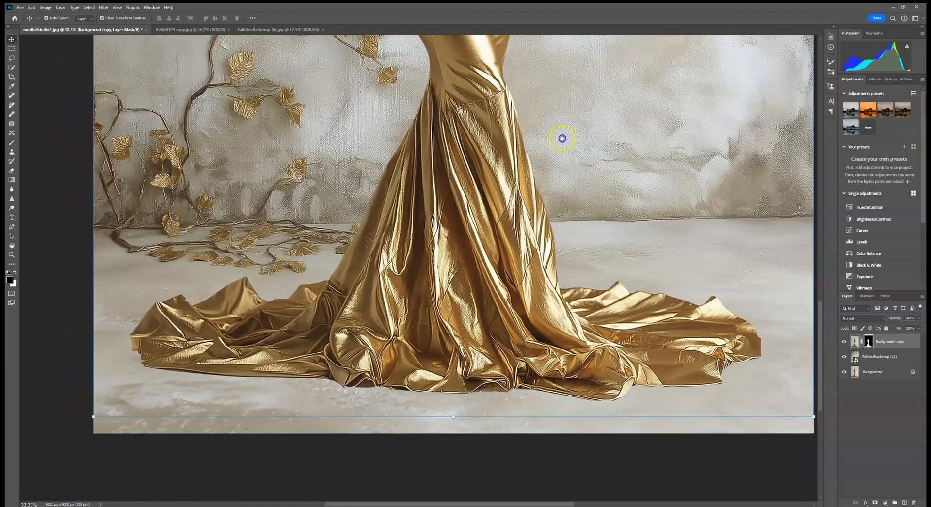
key("ctrl+0")
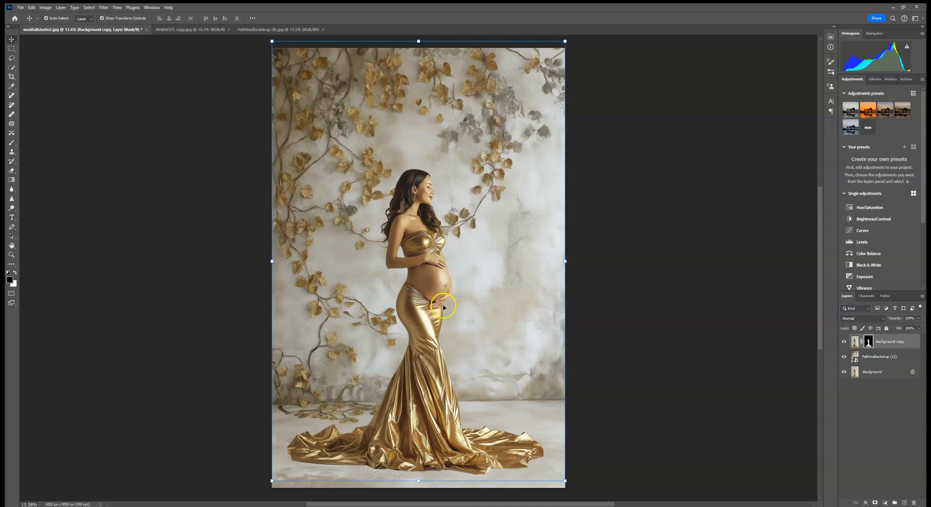
Step: Touch up the Background copy's layer mask along the waist edge with a small black brush at 100% opacity
key("ctrl+plus")
key("ctrl+plus")
key("ctrl+plus")
key("ctrl+plus")
key("ctrl+plus")
key("ctrl+plus")
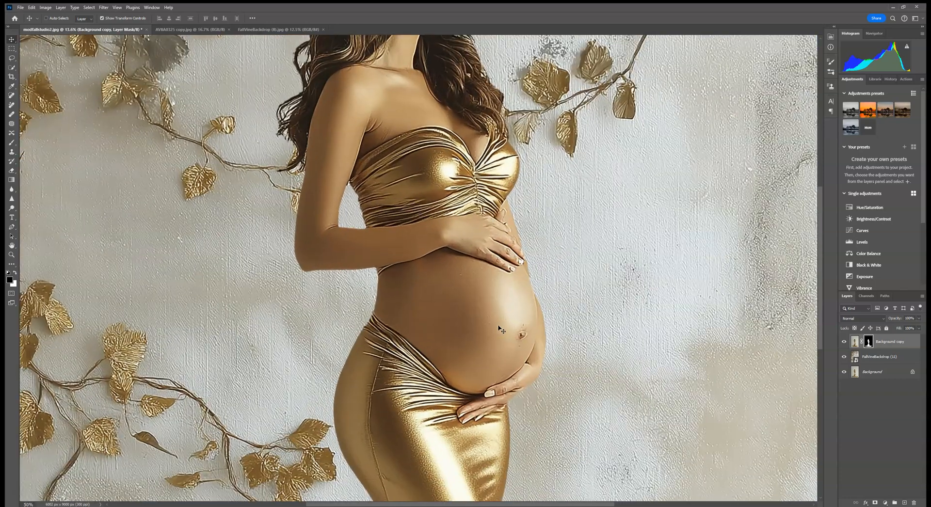
left_click_drag(392, 394, 486, 247)
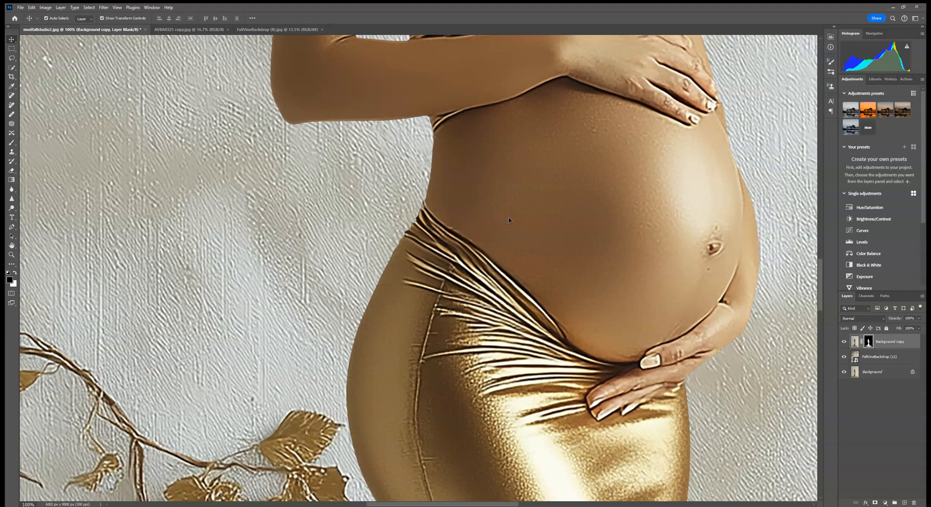
left_click(11, 143)
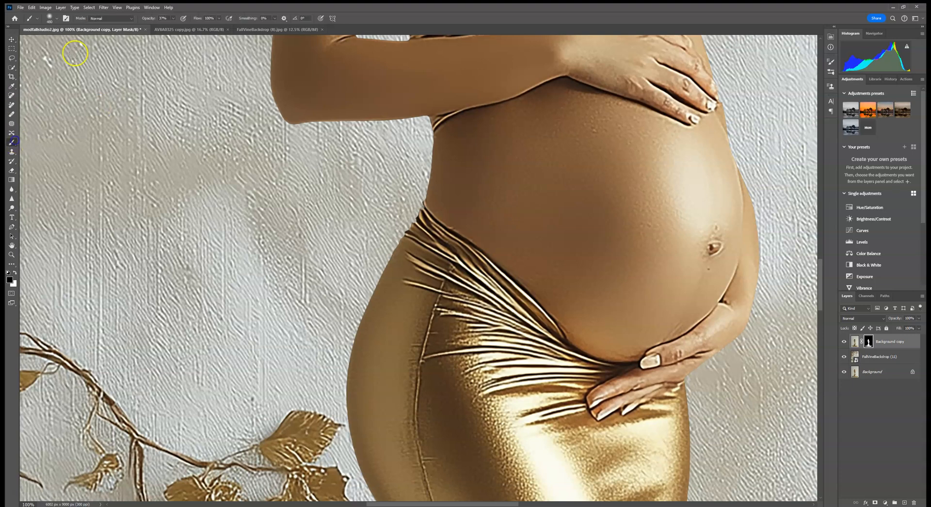
left_click(53, 17)
left_click_drag(52, 40, 49, 40)
left_click(173, 19)
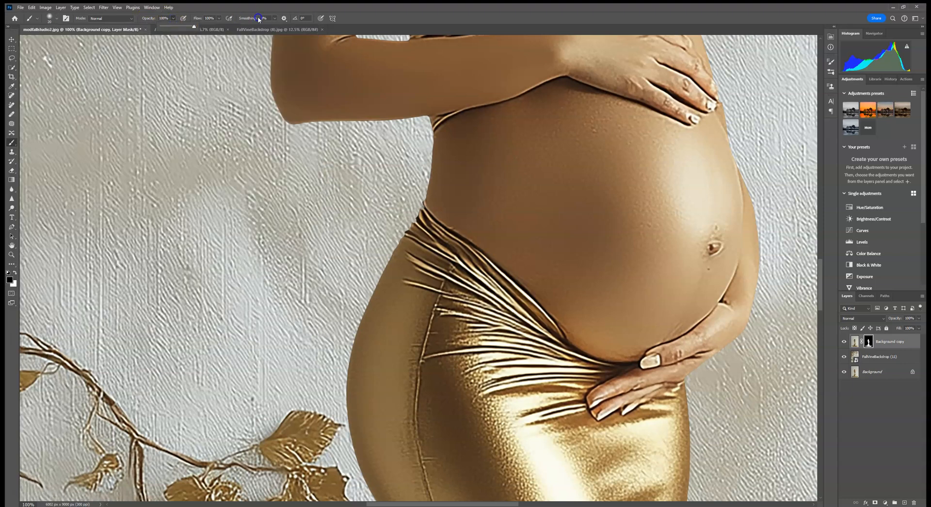
left_click(415, 223)
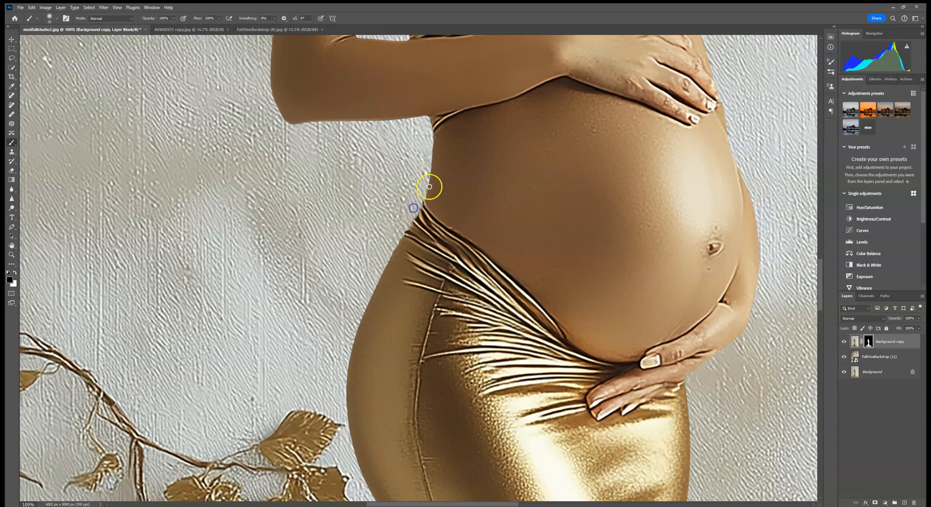
Step: Compare the full composite with the Background copy and vine backdrop layers hidden and shown
key("ctrl+0")
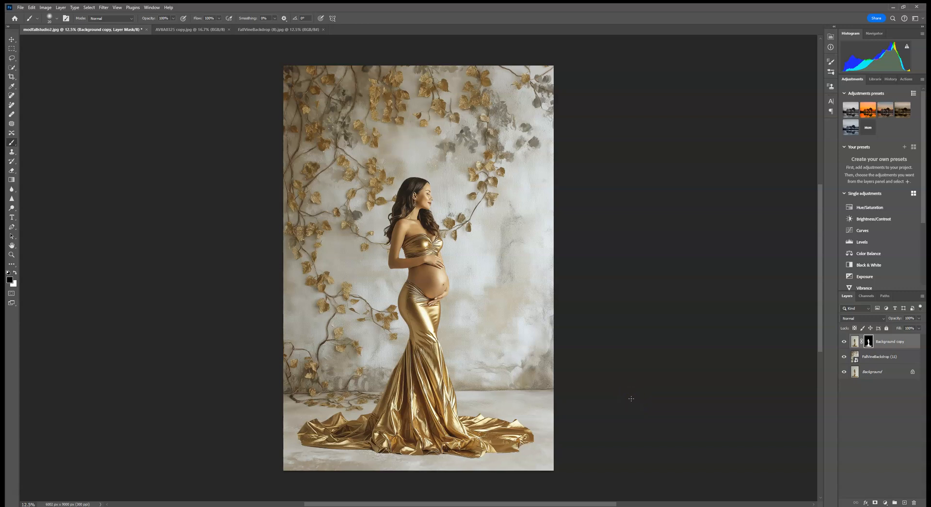
left_click(845, 342)
left_click(845, 342)
left_click(844, 357)
left_click(845, 357)
left_click(844, 357)
left_click(845, 357)
Step: Paint white on the Background copy's mask across the floor below the gown with a large soft round brush
left_click(49, 18)
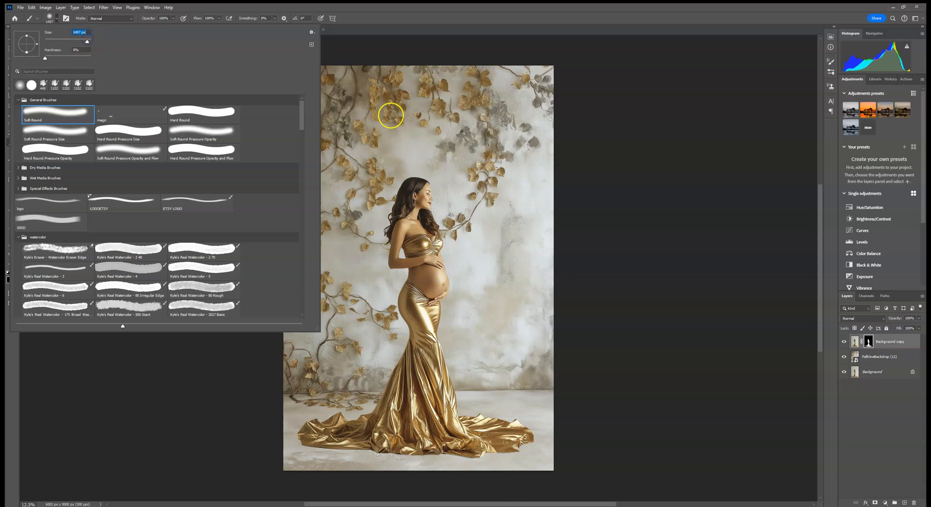
left_click(77, 394)
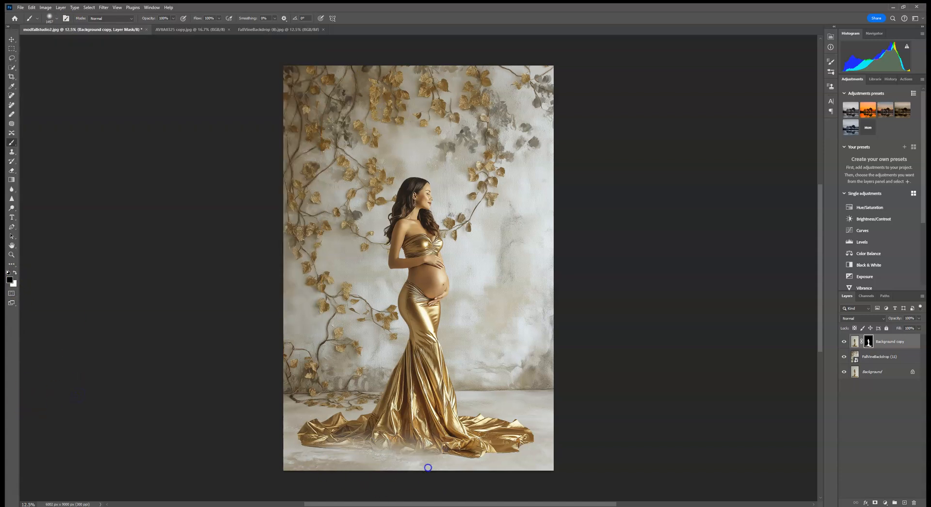
left_click(31, 7)
left_click(48, 15)
left_click(14, 273)
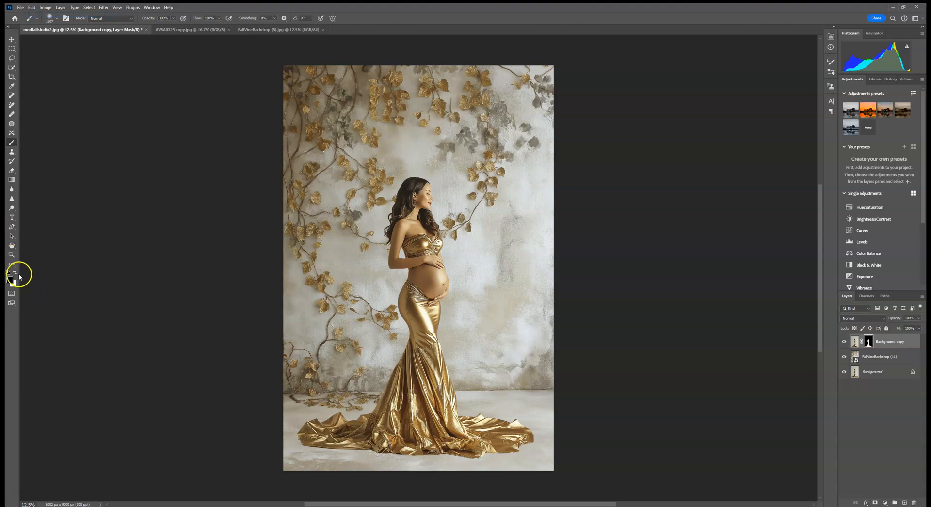
mouse_move(436, 464)
left_mouse_down()
mouse_move(360, 469)
mouse_move(309, 456)
left_mouse_up()
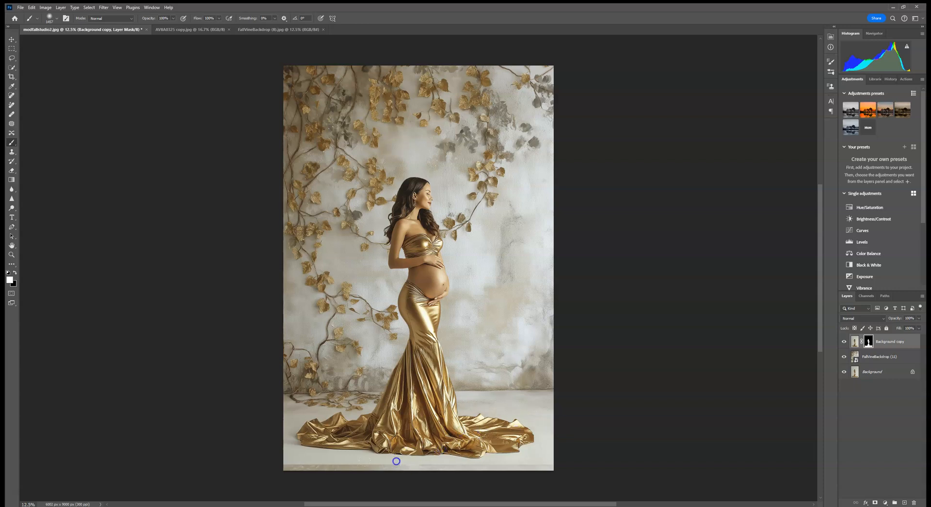
left_click_drag(333, 452, 282, 448)
left_click(539, 475)
left_click(544, 466)
Step: Apply a Gaussian Blur with a 3-pixel radius to the vine backdrop layer and check the blurred background around the woman
left_click(875, 359)
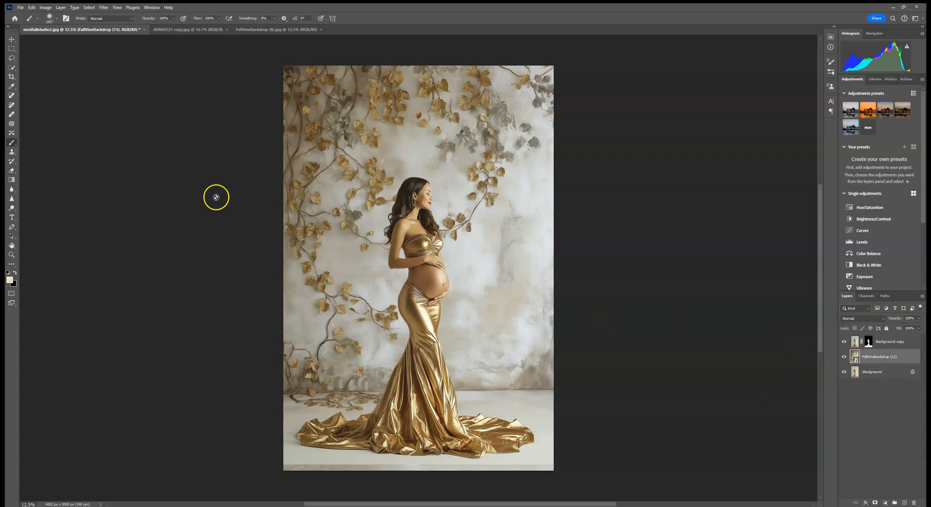
left_click(103, 7)
mouse_move(132, 101)
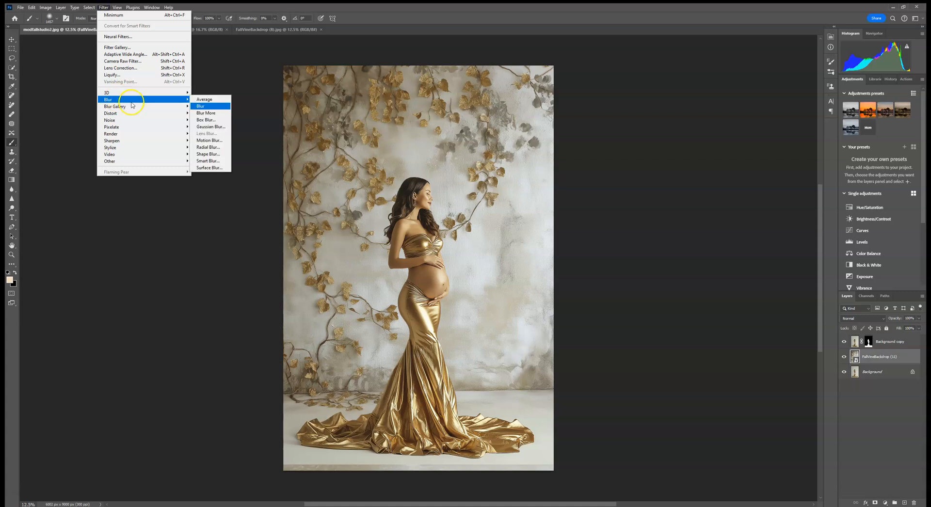
left_click(210, 127)
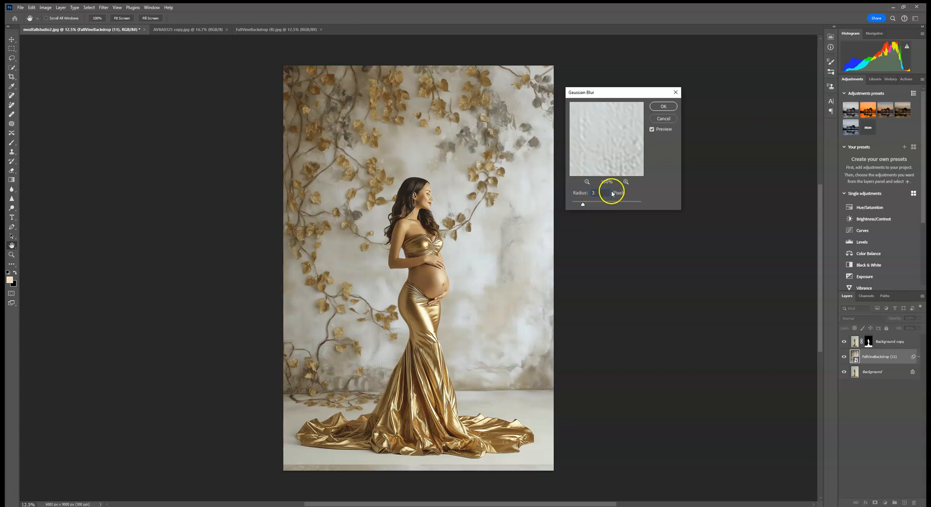
left_click(664, 107)
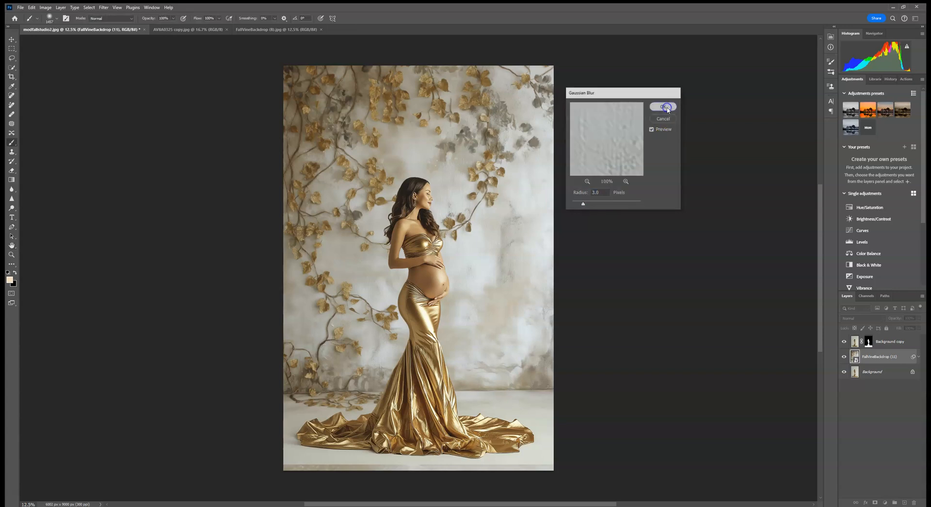
key("ctrl+plus")
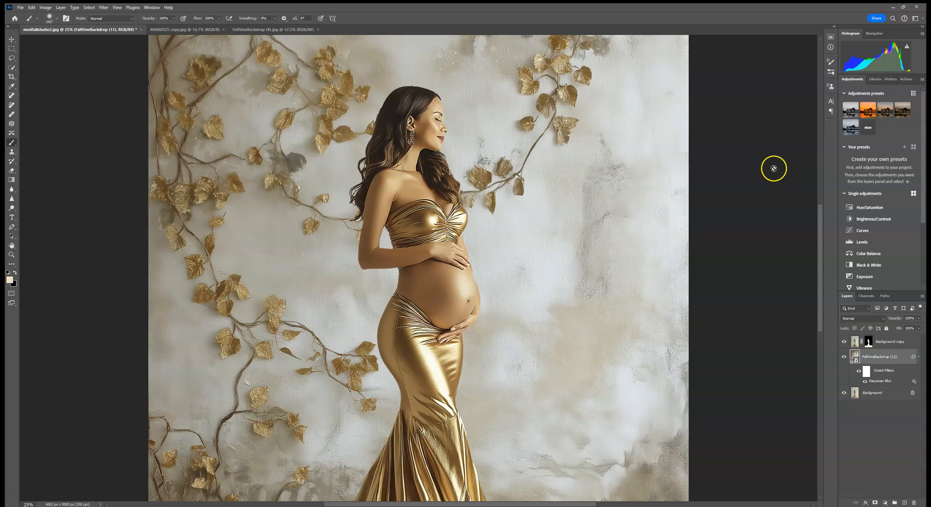
scroll(286, 256, "up", 1)
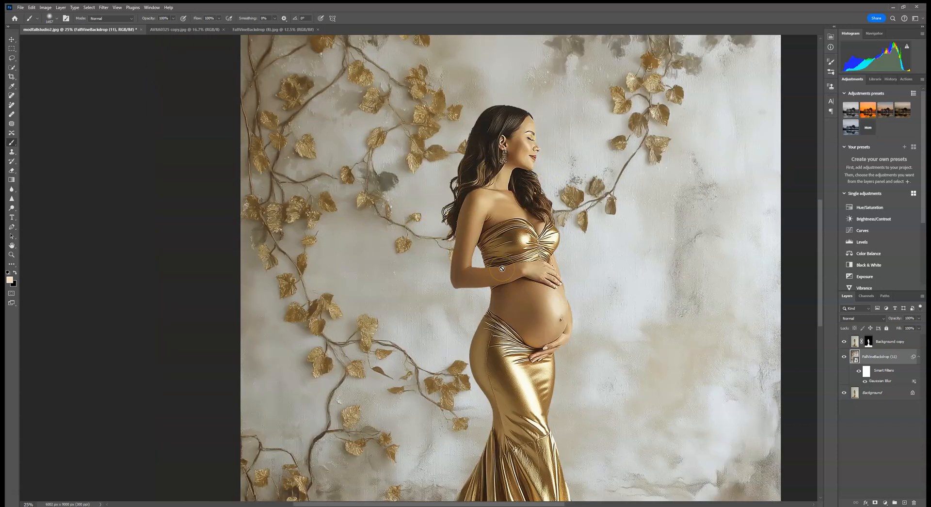
left_click_drag(602, 253, 540, 388)
left_click_drag(545, 316, 546, 126)
left_click_drag(598, 405, 593, 254)
Step: Flatten the image into a single Background layer
key("ctrl+minus")
key("ctrl+minus")
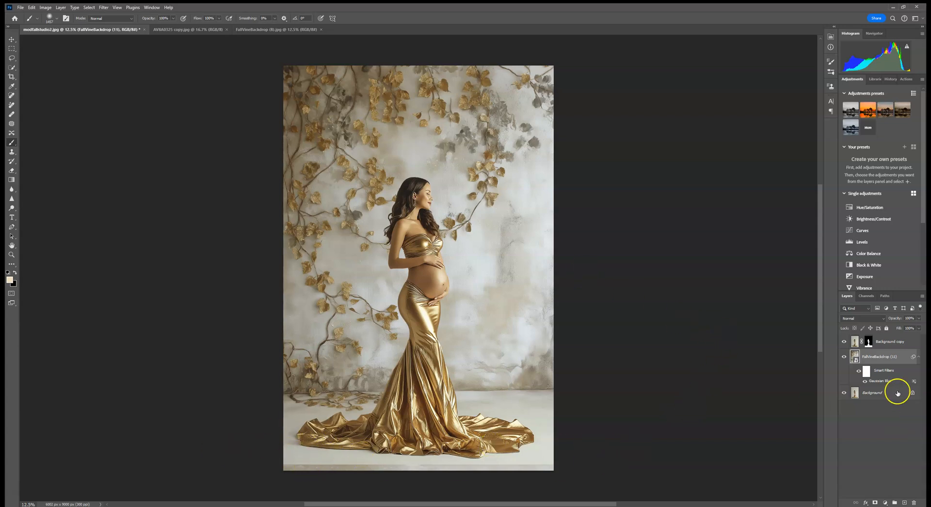
right_click(877, 393)
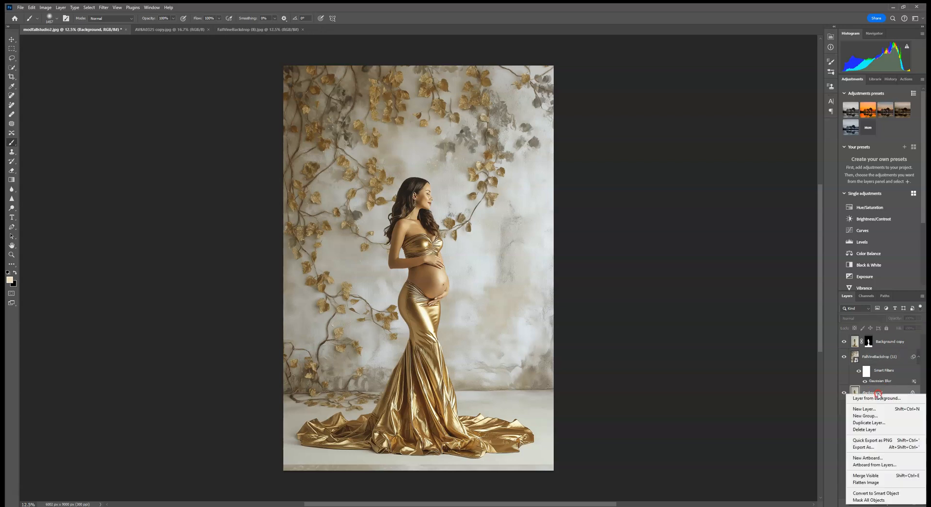
left_click(873, 484)
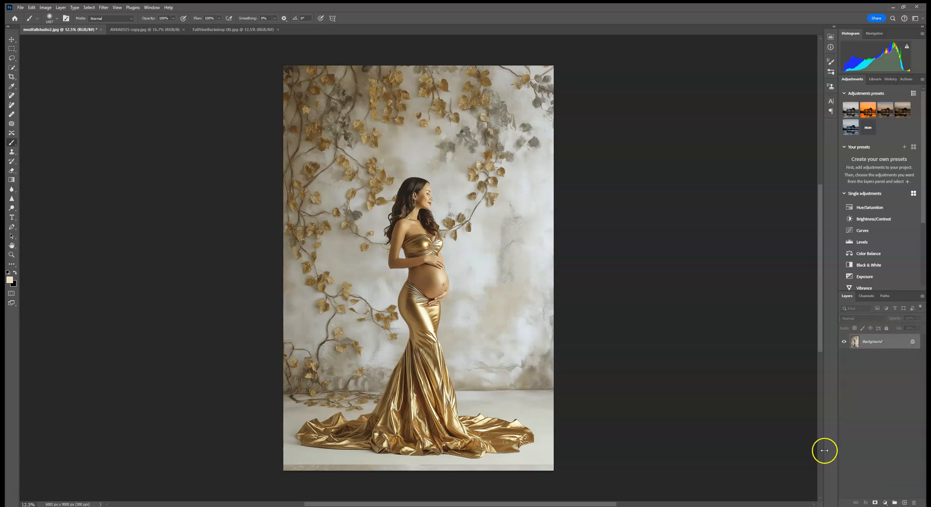
Step: Select the mismatched strip along the image's bottom edge across the full width with the Rectangular Marquee
key("ctrl+plus")
left_click_drag(582, 395, 607, 179)
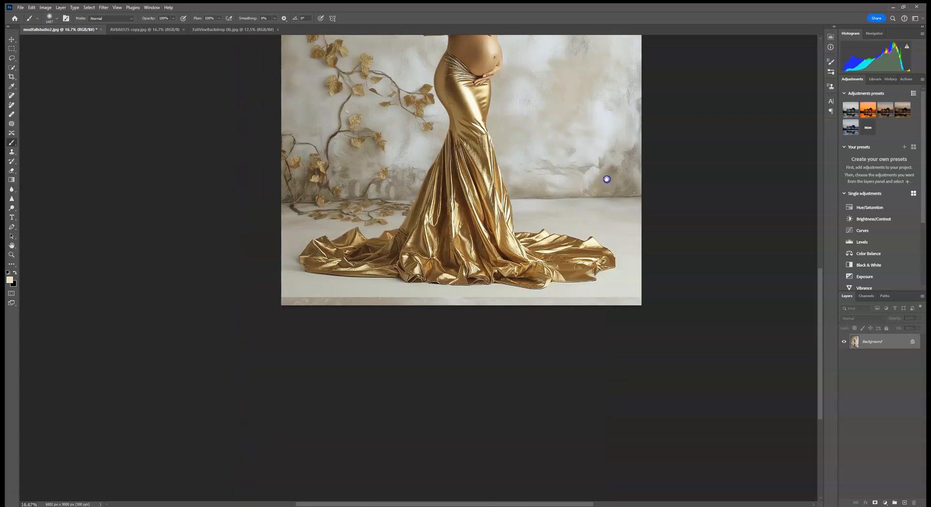
left_click(12, 49)
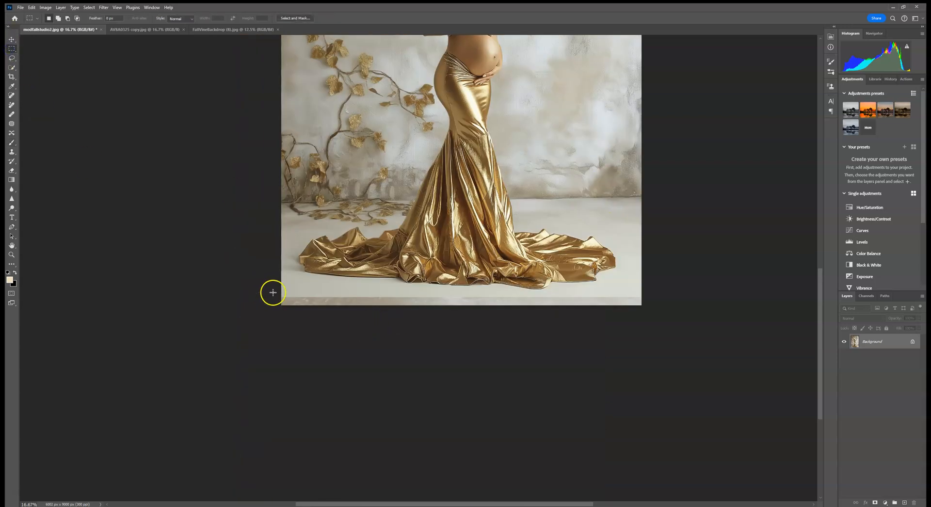
left_click_drag(272, 294, 680, 369)
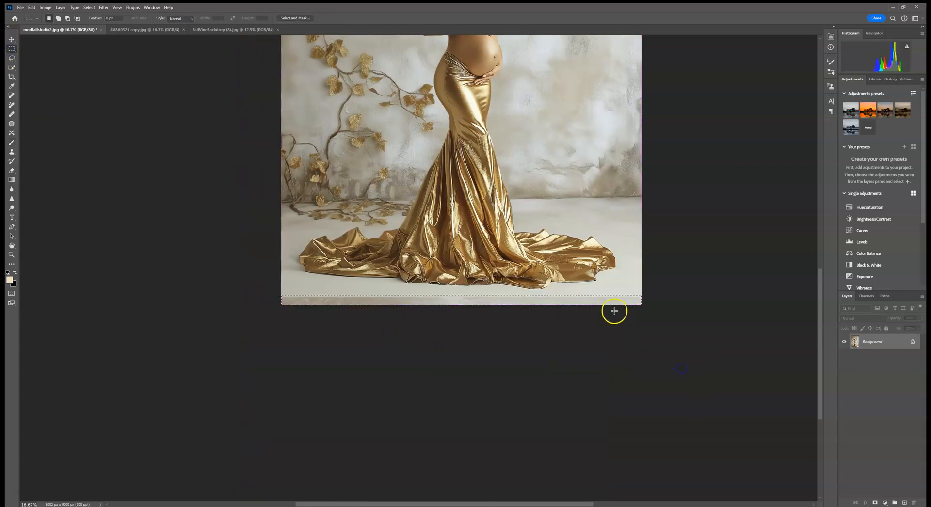
right_click(627, 301)
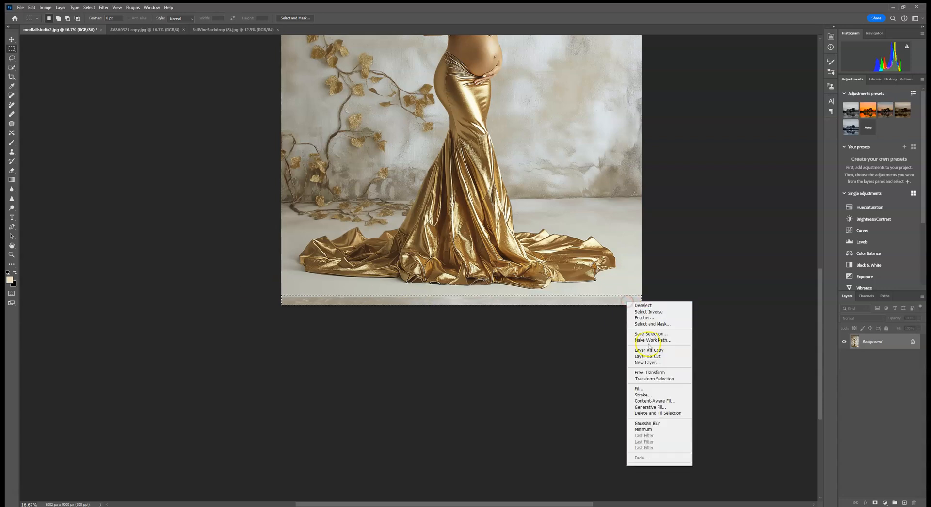
left_click(655, 401)
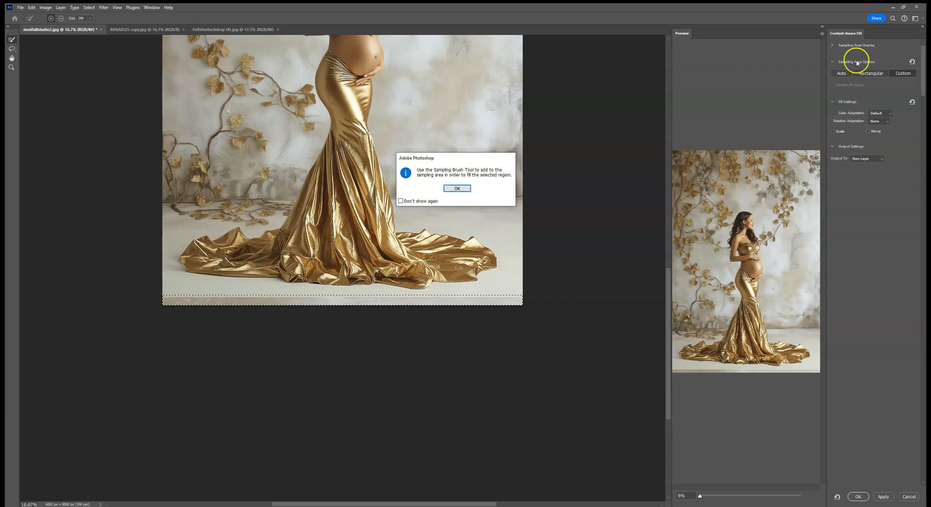
left_click(449, 188)
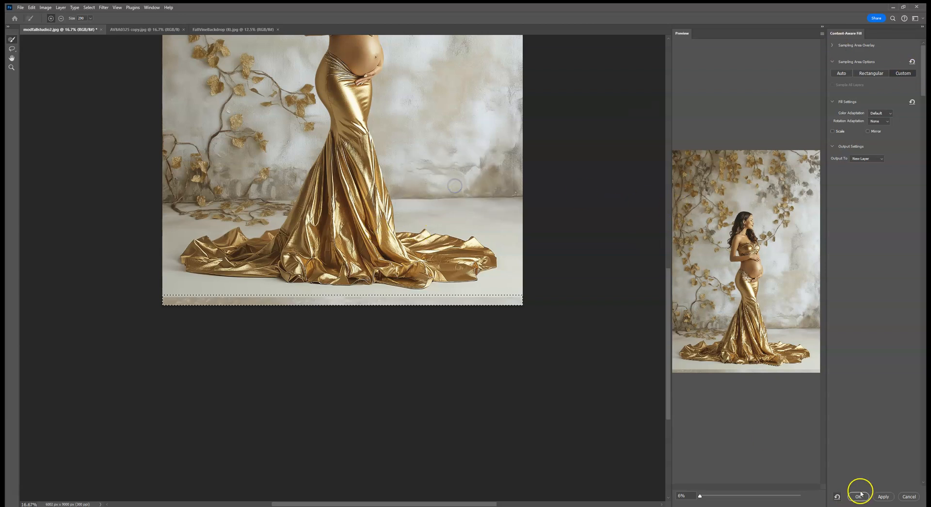
left_click(910, 498)
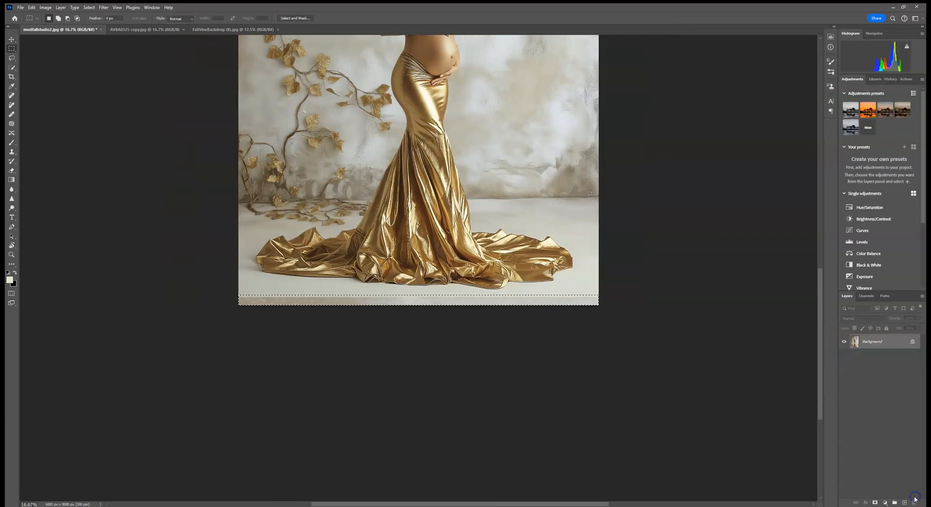
Step: Fill the selected floor strip with Content-Aware contents in Normal mode at 100% opacity, and deselect it
right_click(541, 301)
left_click(555, 387)
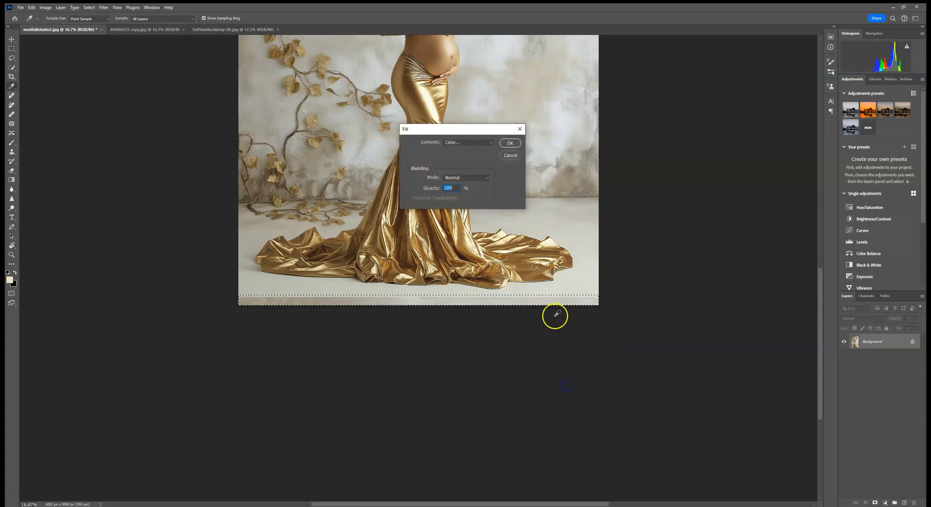
left_click(454, 142)
left_click(458, 174)
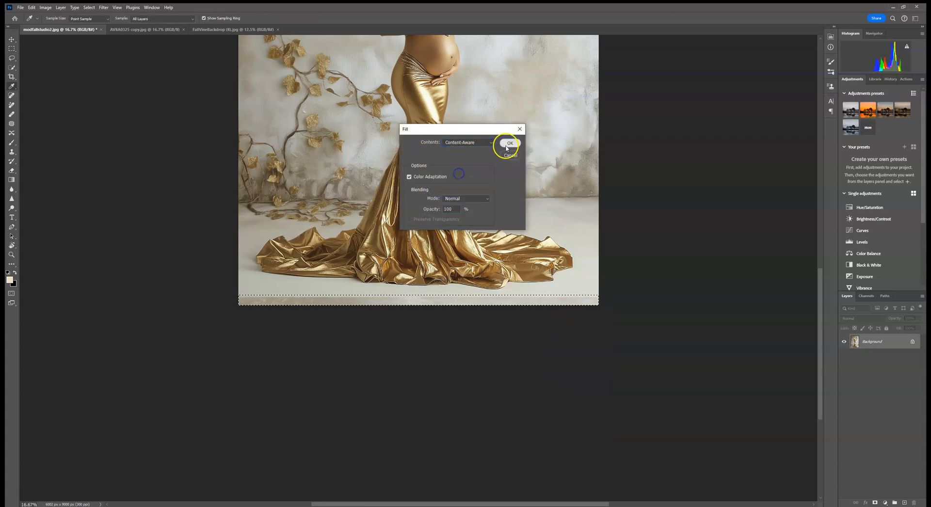
left_click(508, 143)
key("m")
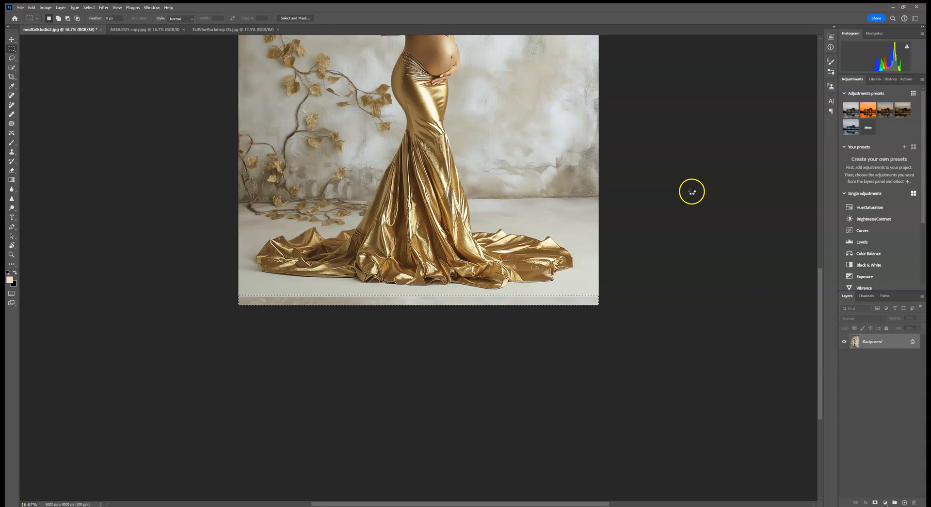
left_click(183, 233)
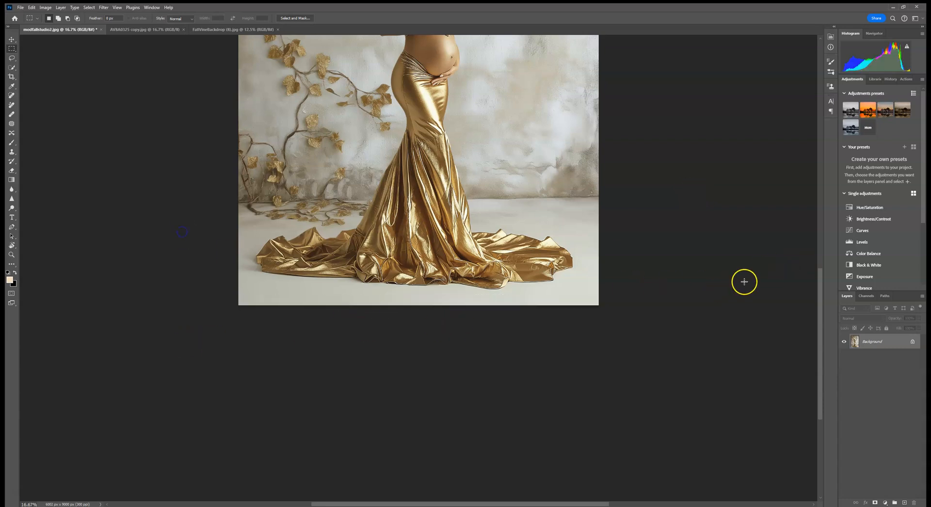
Step: Soften the cut-out edge along the folds of the gown's left train with the Blur tool
scroll(601, 359, "up", 8)
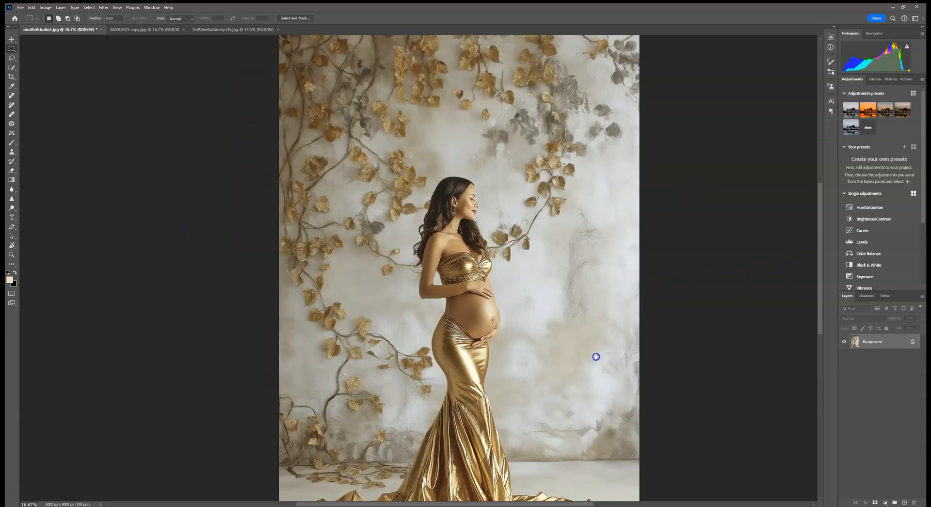
key("ctrl+plus")
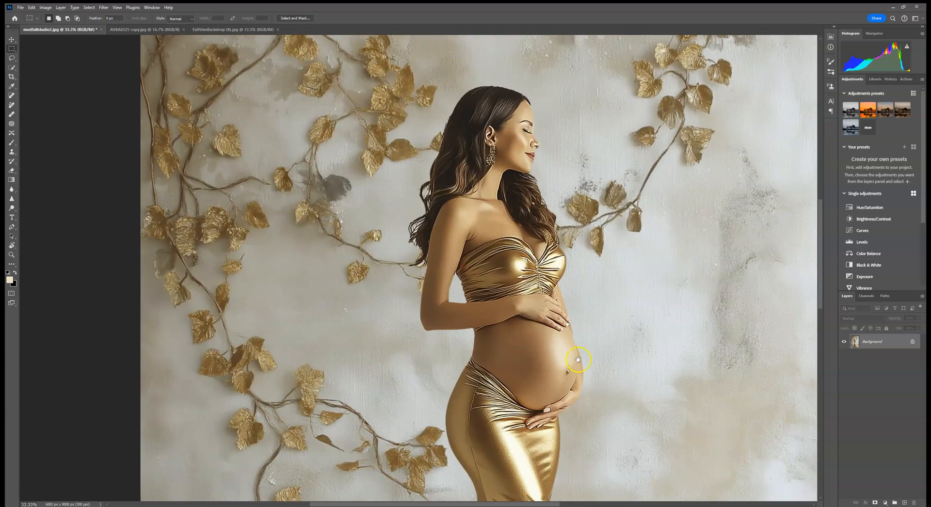
left_click_drag(578, 360, 537, 158)
left_click_drag(524, 362, 587, 245)
key("ctrl+plus")
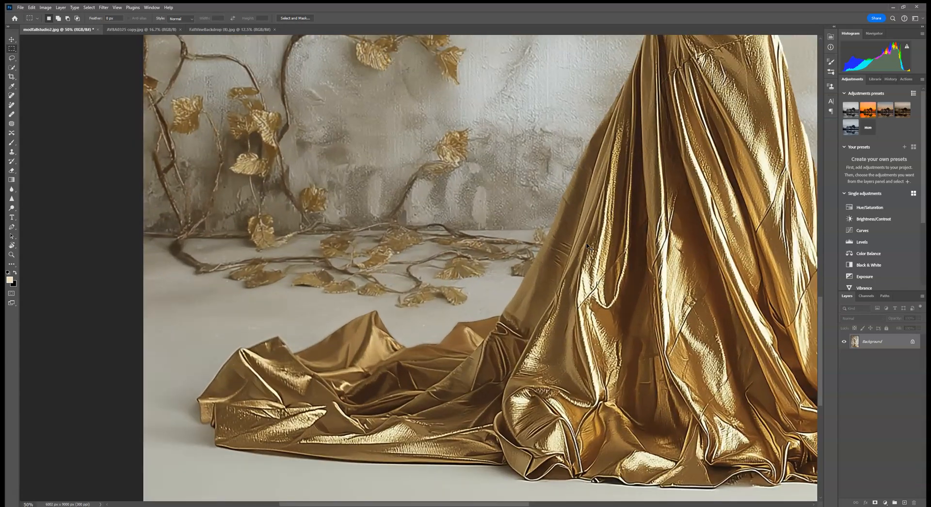
key("ctrl+plus")
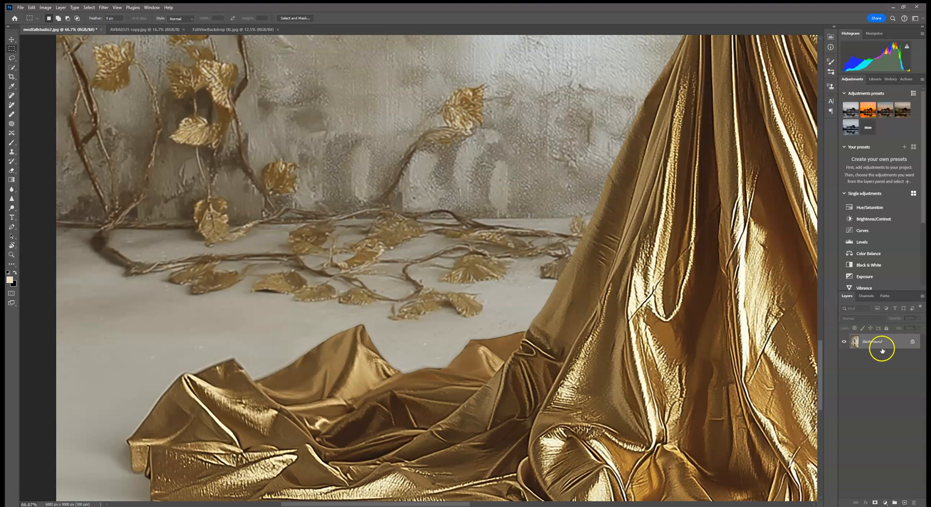
left_click(12, 189)
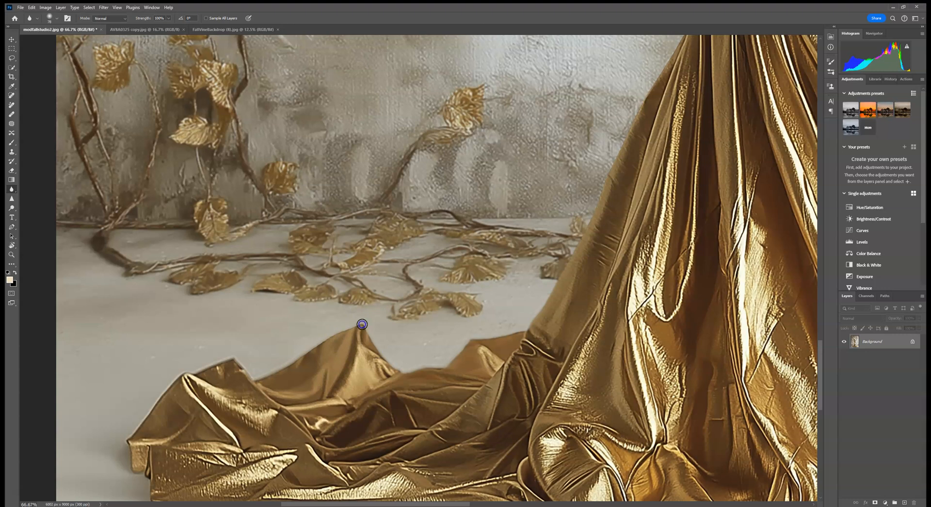
left_click(233, 361)
mouse_move(201, 370)
left_mouse_down()
mouse_move(128, 451)
mouse_move(155, 408)
mouse_move(189, 386)
mouse_move(249, 376)
mouse_move(360, 329)
left_mouse_up()
Step: Blur the left edge of the gold skirt from the flared hem up towards the hip
left_click_drag(518, 239, 450, 382)
left_click_drag(473, 431, 592, 207)
left_click_drag(621, 160, 542, 295)
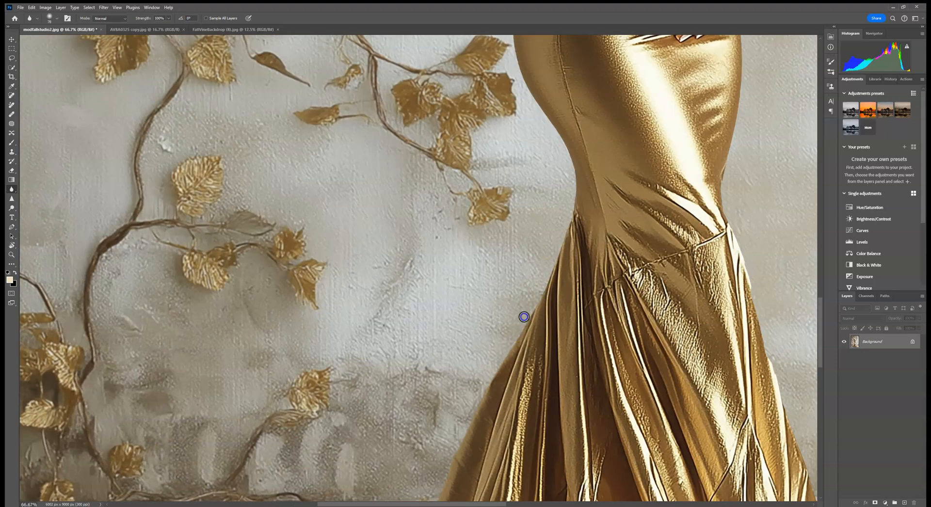
left_click_drag(580, 210, 559, 138)
mouse_move(531, 104)
left_mouse_down()
mouse_move(551, 223)
mouse_move(535, 72)
mouse_move(490, 291)
left_mouse_up()
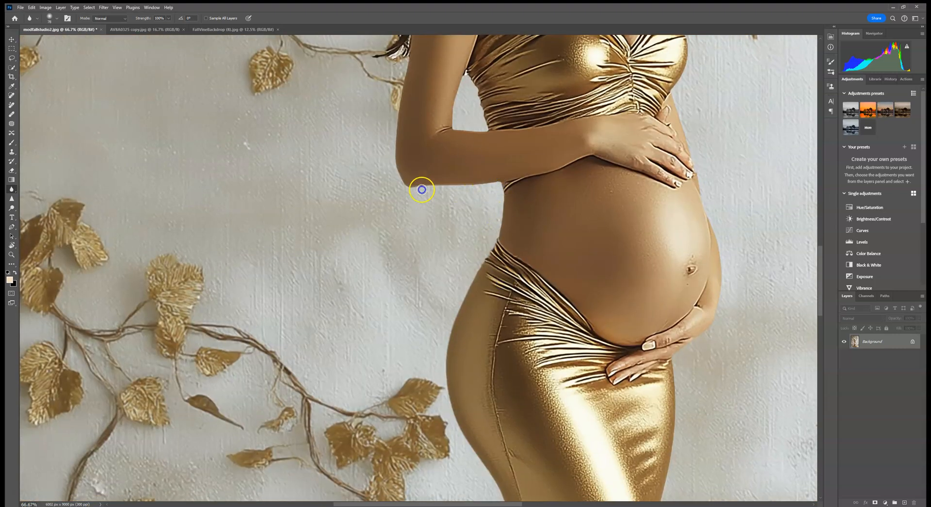
Step: Blur the woman's outline around the belly, hands and bent arm so it blends into the backdrop
left_click_drag(553, 232, 405, 194)
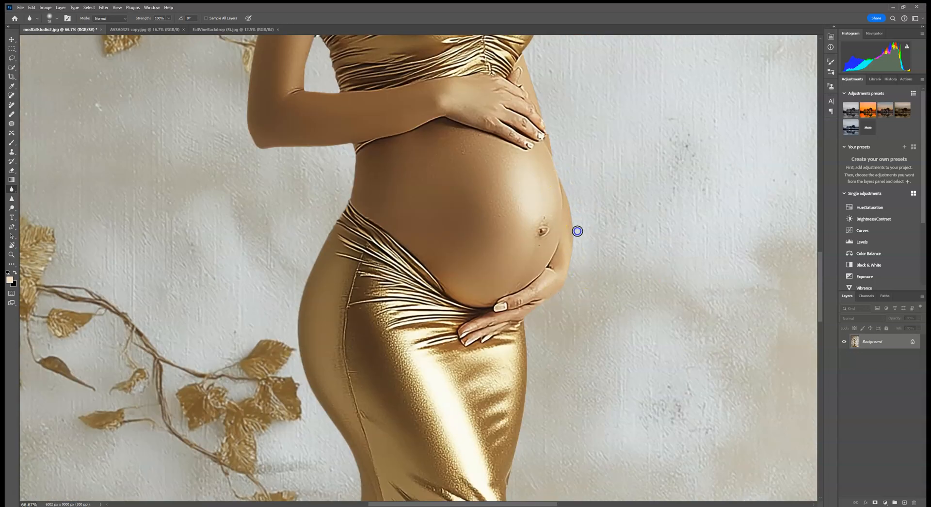
left_click_drag(481, 185, 490, 440)
left_click(294, 293)
left_click_drag(279, 269, 255, 331)
left_click_drag(424, 370, 424, 313)
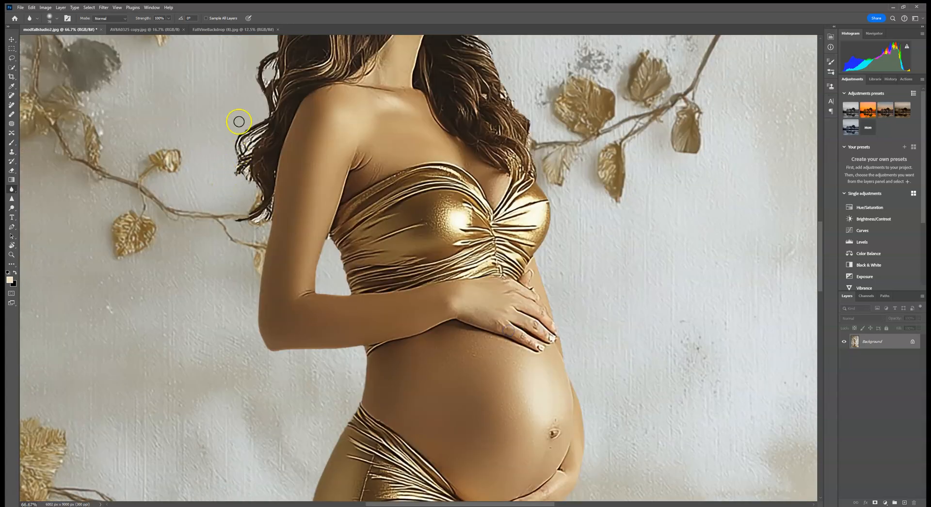
left_click_drag(344, 376, 334, 219)
Step: Blur the right edge of the gold skirt from below the hands down towards the train
left_click_drag(550, 359, 530, 135)
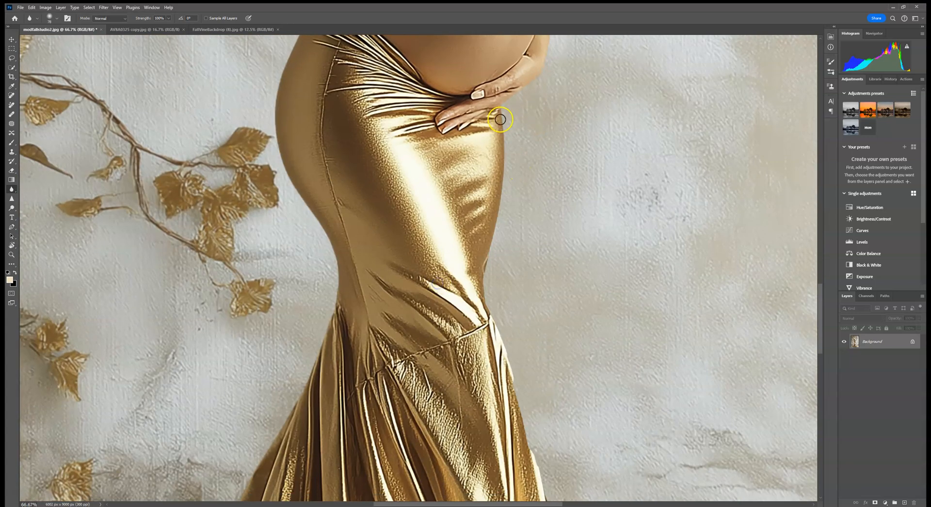
left_click_drag(485, 299, 477, 299)
left_click_drag(532, 406, 458, 228)
left_click_drag(455, 264, 477, 356)
left_click_drag(510, 392, 478, 238)
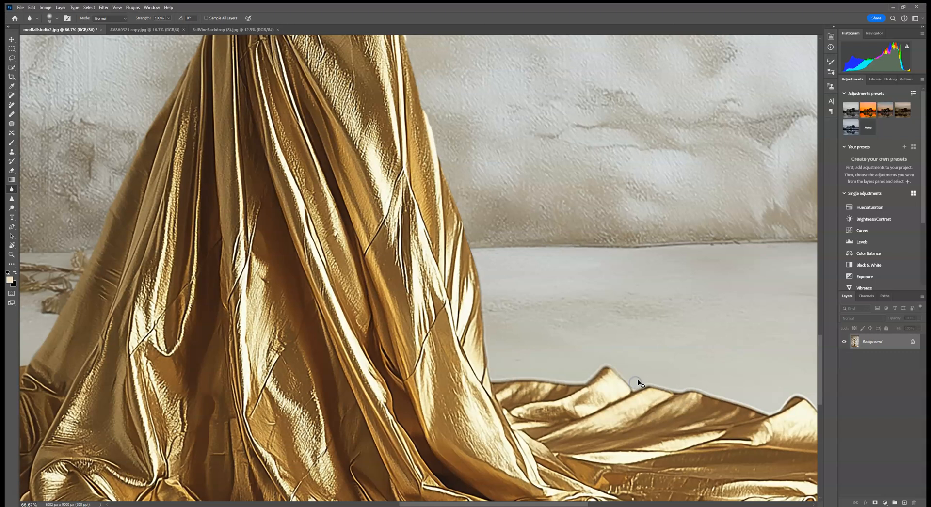
Step: Compare the original opened photo with the finished composite by switching between the first and latest history states
key("ctrl+minus")
key("ctrl+minus")
key("ctrl+minus")
key("ctrl+minus")
key("ctrl+minus")
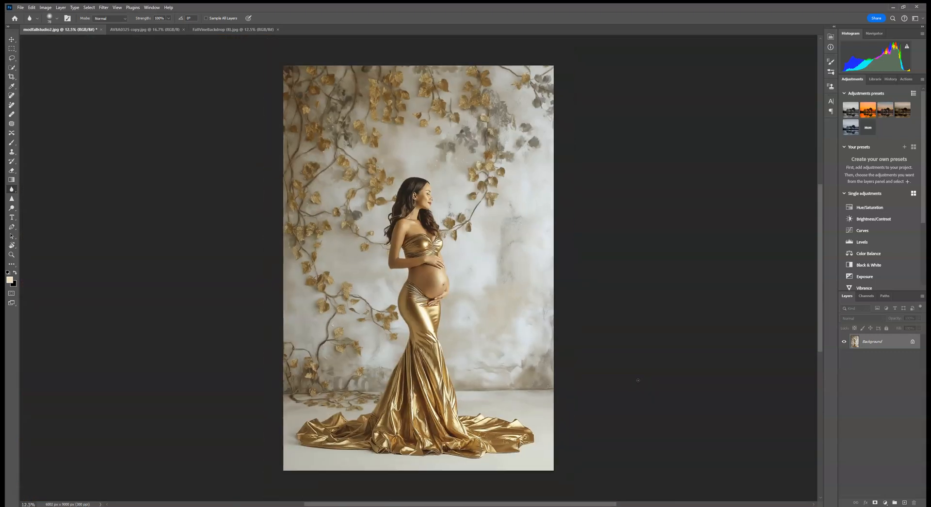
left_click(891, 79)
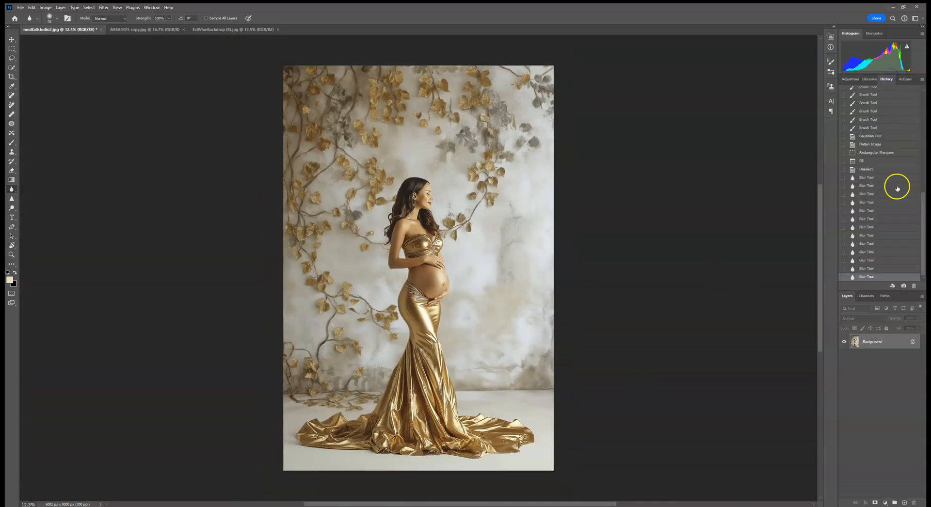
left_click(902, 95)
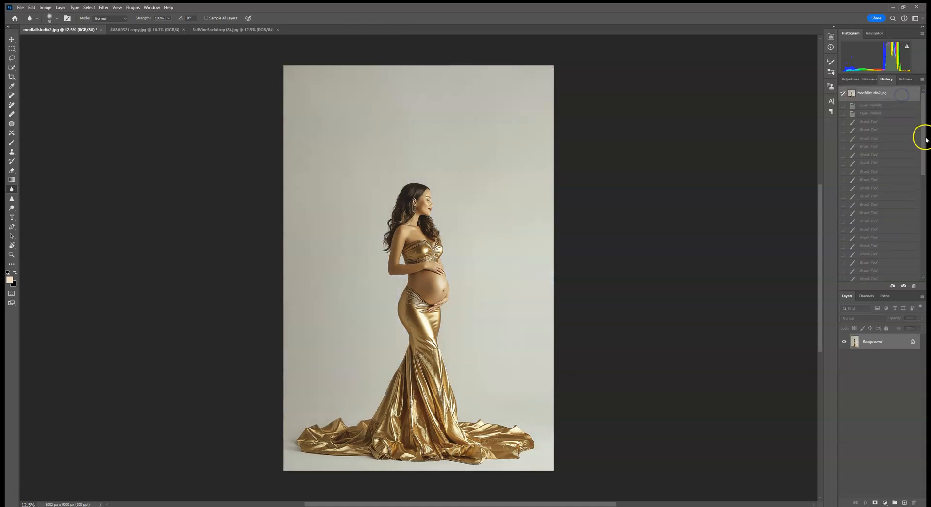
left_click_drag(926, 139, 923, 225)
left_click(850, 277)
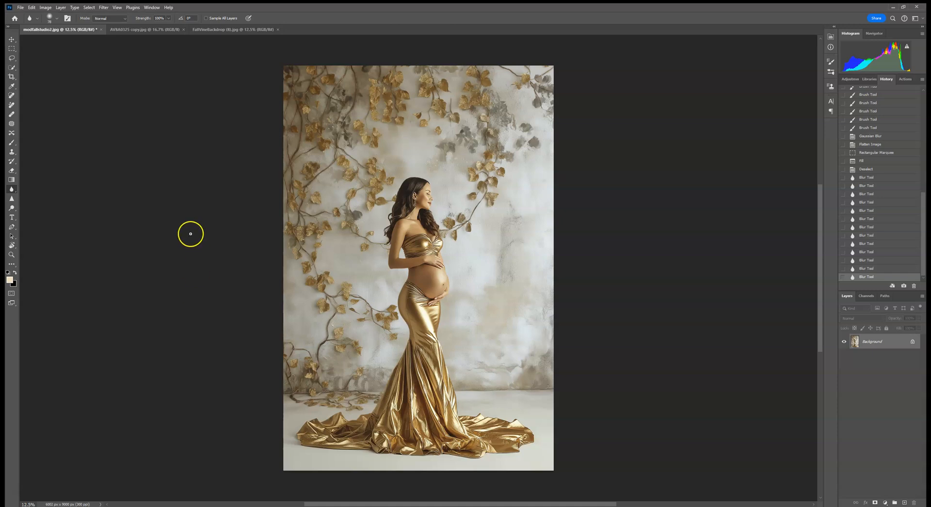
Step: In AV8A0325 copy.jpg, select the woman with Select Subject and add the flowing sheer fabric using the Quick Selection tool
left_click(137, 30)
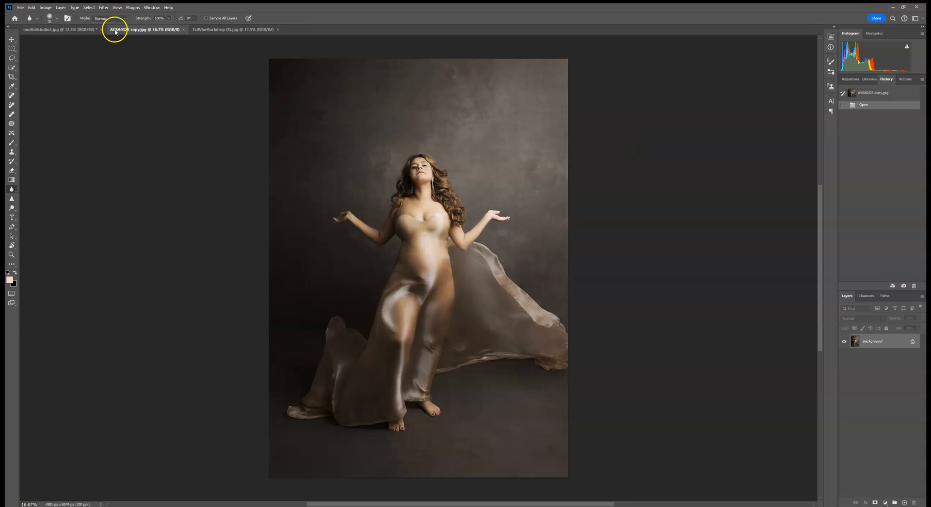
left_click(11, 68)
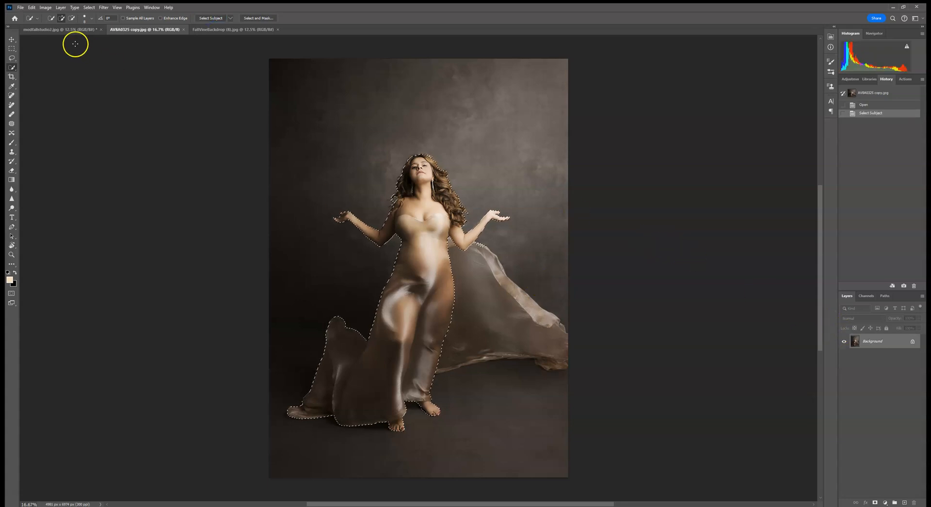
left_click_drag(457, 244, 479, 261)
left_click_drag(548, 351, 561, 326)
left_click(479, 352)
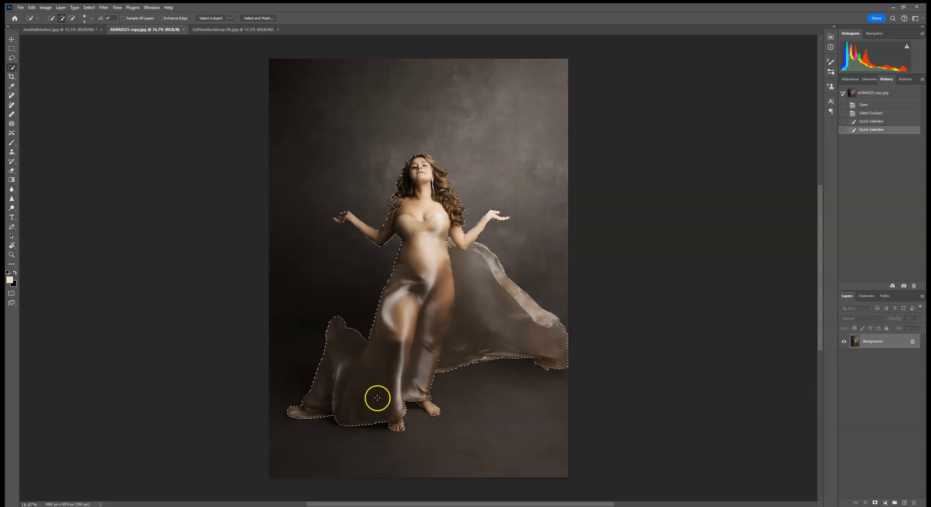
left_click(454, 245)
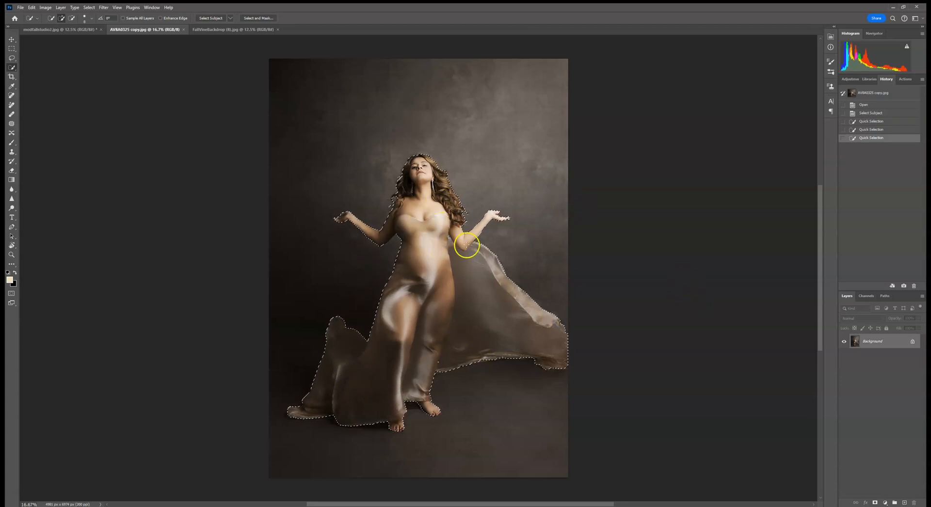
left_click(456, 237)
left_click(441, 363)
Step: Duplicate the Background layer and add a layer mask to the copy from the woman's selection
left_click_drag(890, 343, 906, 496)
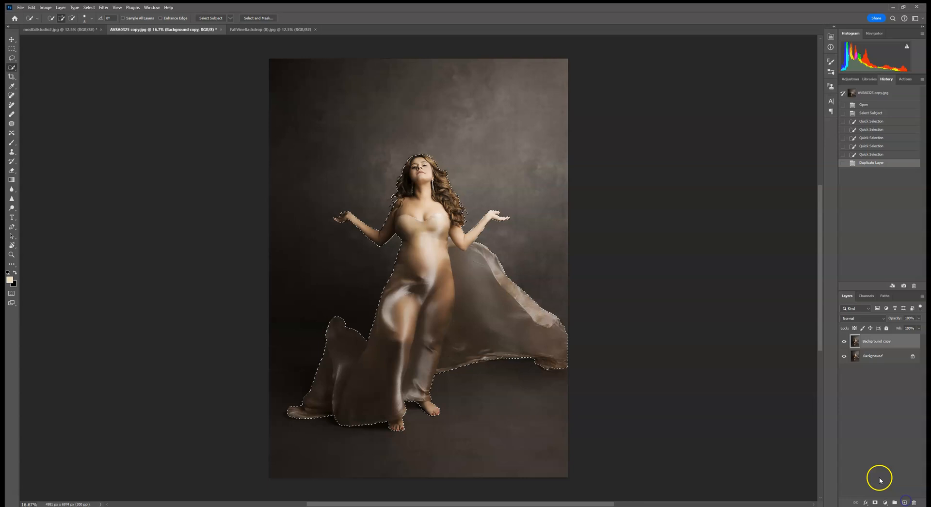
left_click(876, 503)
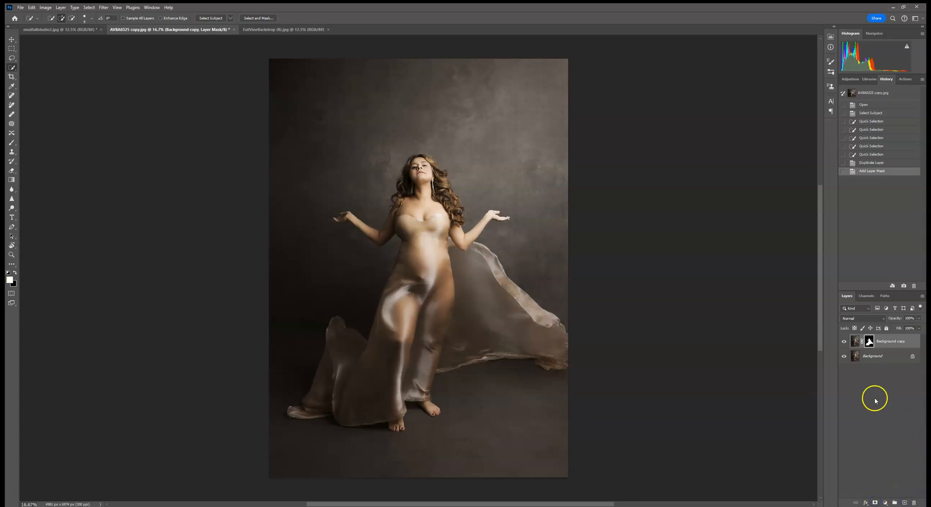
Step: Place the FallVineBackdrop (21) image as an embedded layer in AV8A0325 copy.jpg
left_click(21, 8)
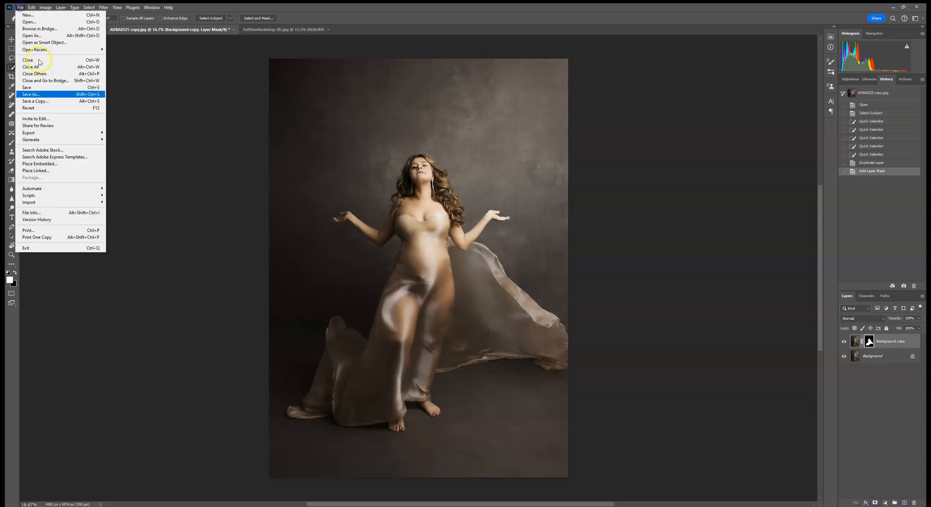
left_click(51, 163)
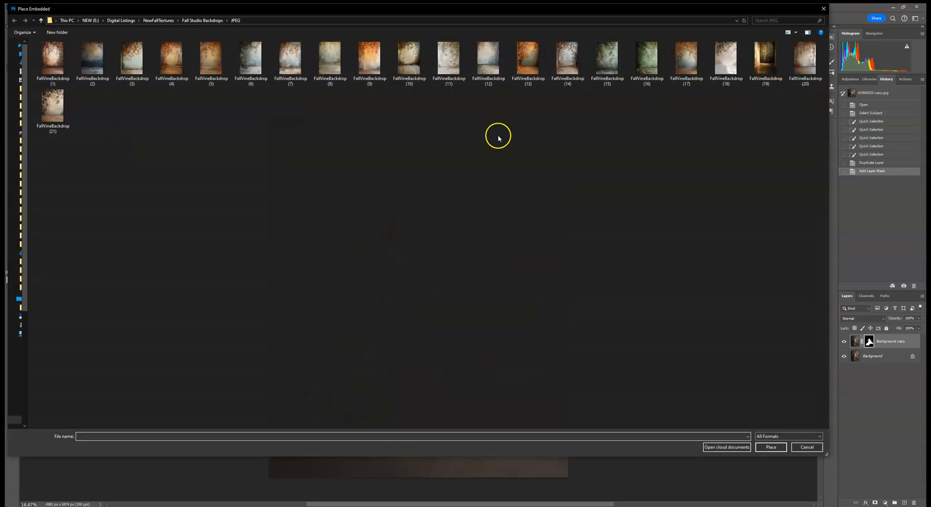
left_click(50, 117)
double_click(51, 117)
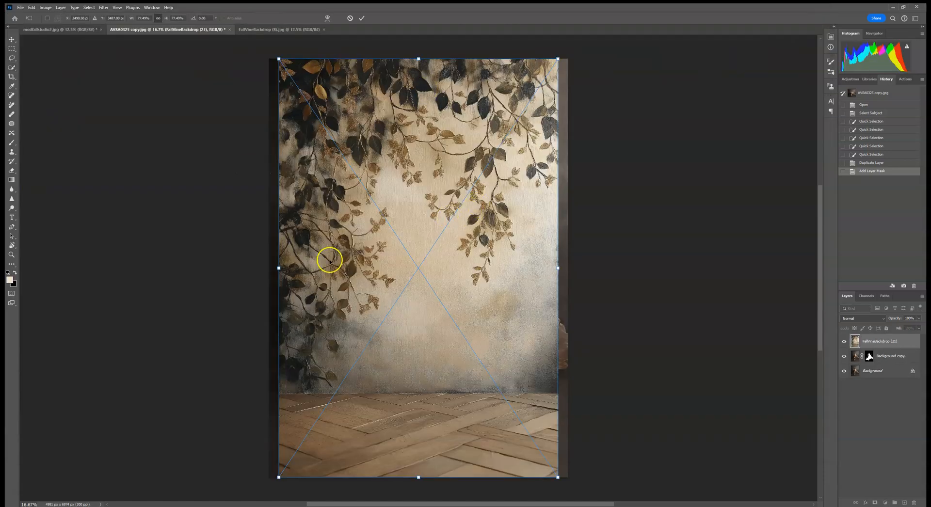
Step: Enlarge and position the placed backdrop to cover the whole canvas, and set its blend mode to Multiply
left_click_drag(558, 267, 578, 267)
left_click_drag(279, 267, 266, 269)
left_click_drag(372, 322, 368, 300)
left_click(362, 18)
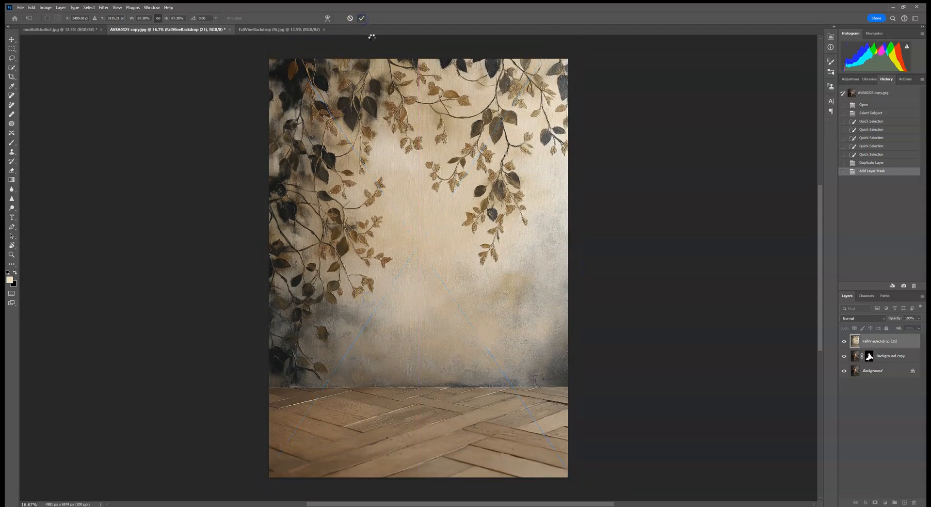
left_click(860, 318)
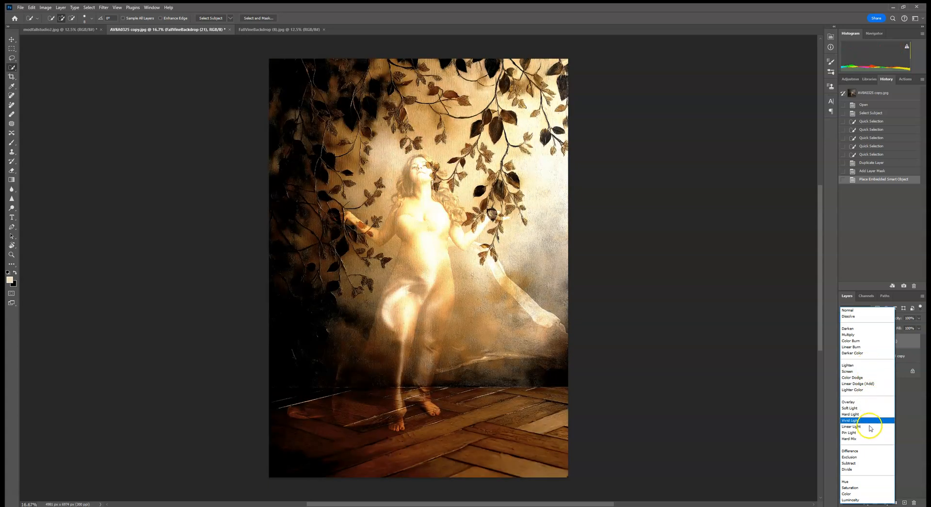
left_click(864, 335)
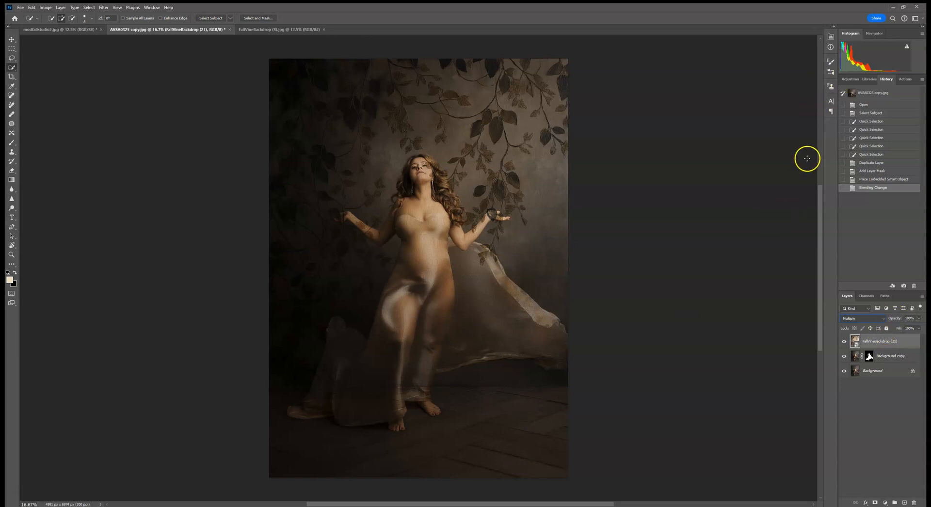
left_click(851, 79)
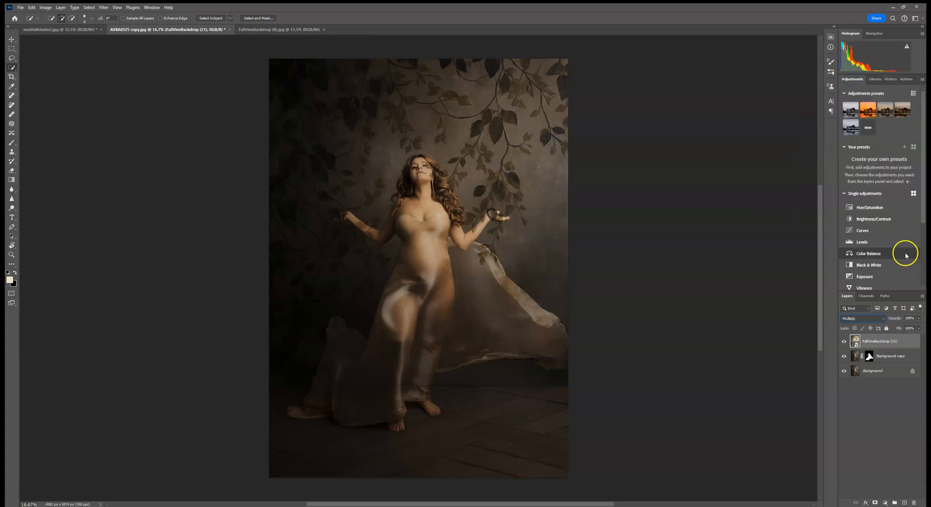
left_click(895, 233)
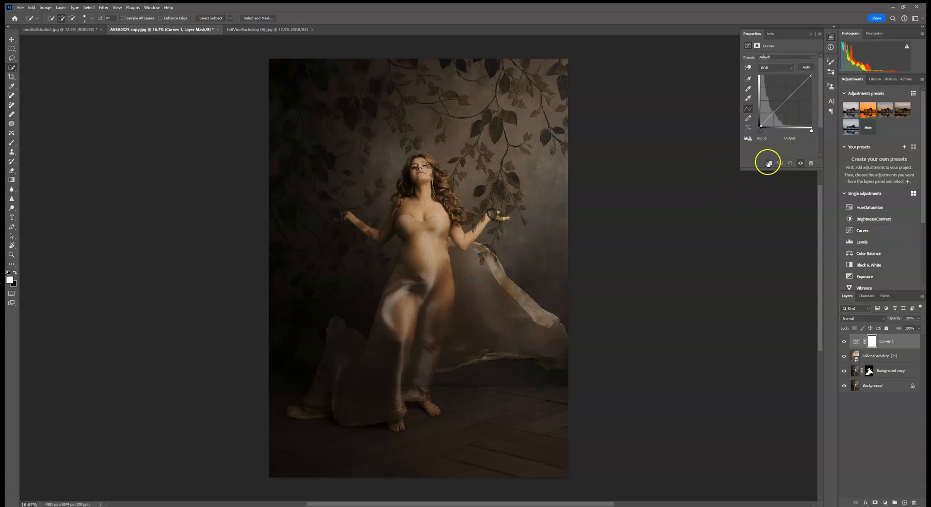
left_click(770, 164)
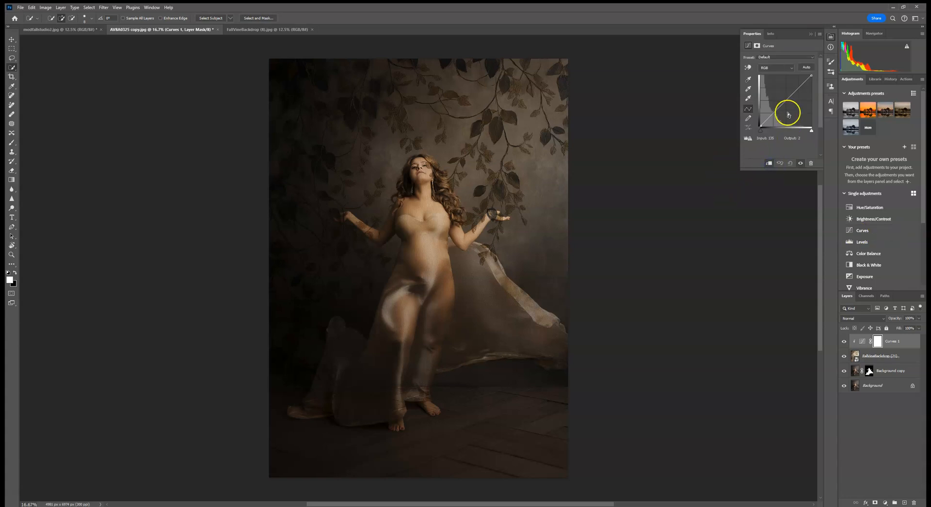
left_click_drag(777, 104, 770, 127)
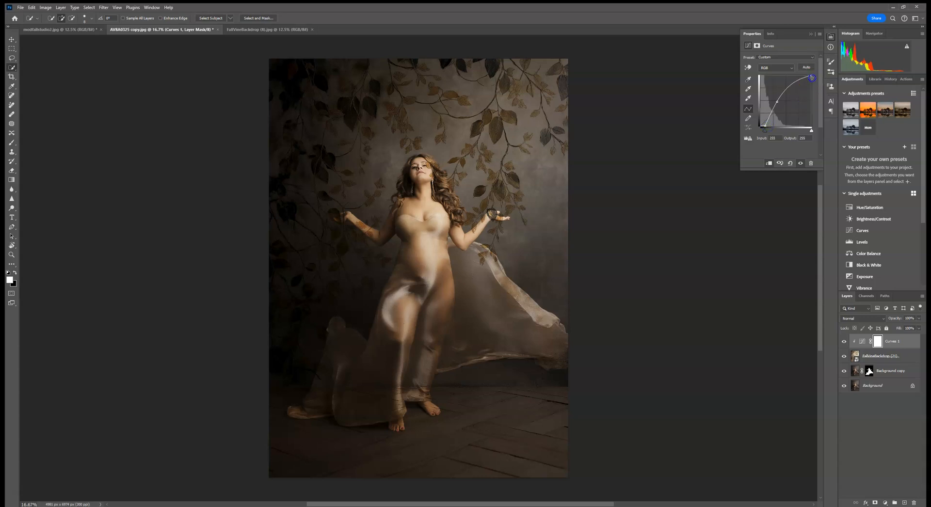
left_click_drag(910, 345, 914, 502)
Step: Add an Exposure adjustment clipped to the backdrop with exposure raised to about +1.25, and reselect the backdrop layer
left_click(866, 276)
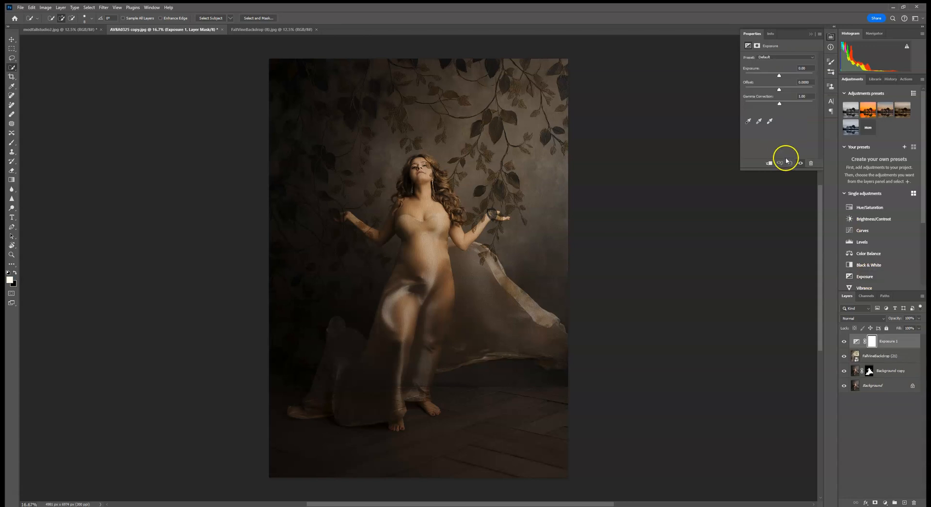
left_click(771, 164)
left_click_drag(779, 76, 783, 77)
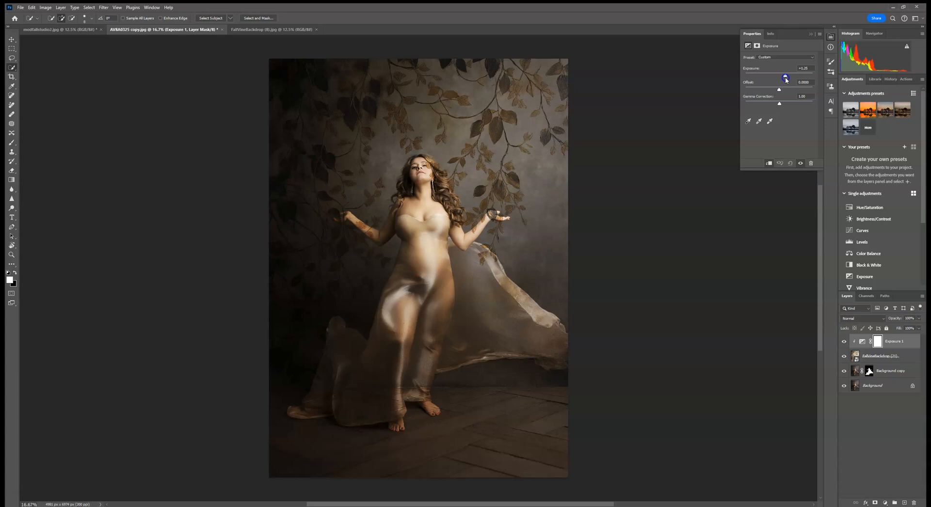
left_click(897, 361)
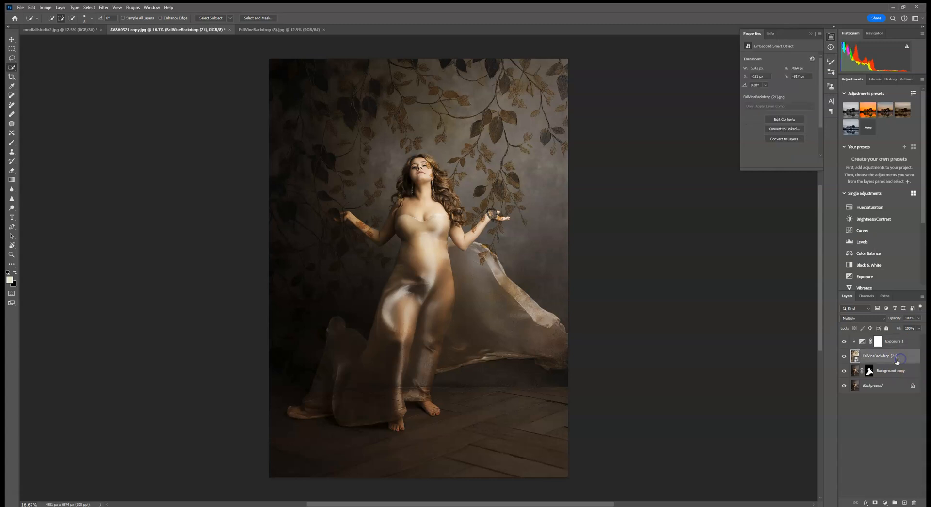
left_click(100, 7)
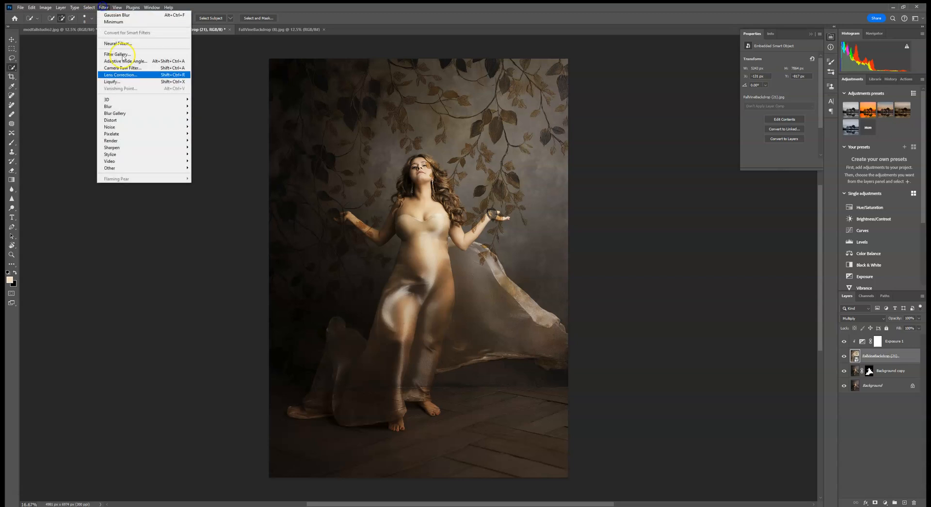
mouse_move(128, 104)
left_click(206, 134)
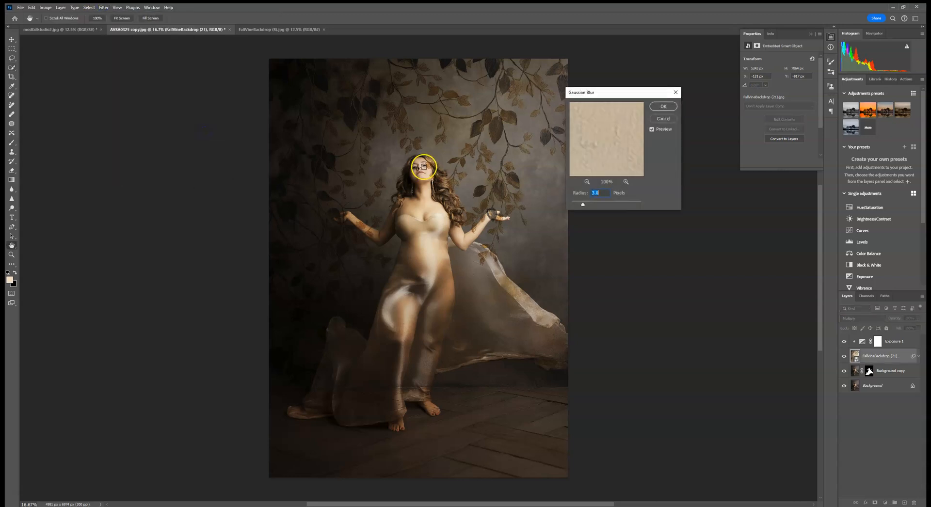
left_click(659, 119)
Step: Merge the Exposure adjustment with the backdrop layer and set the merged layer to Multiply
left_click(895, 341, "shift")
right_click(896, 343)
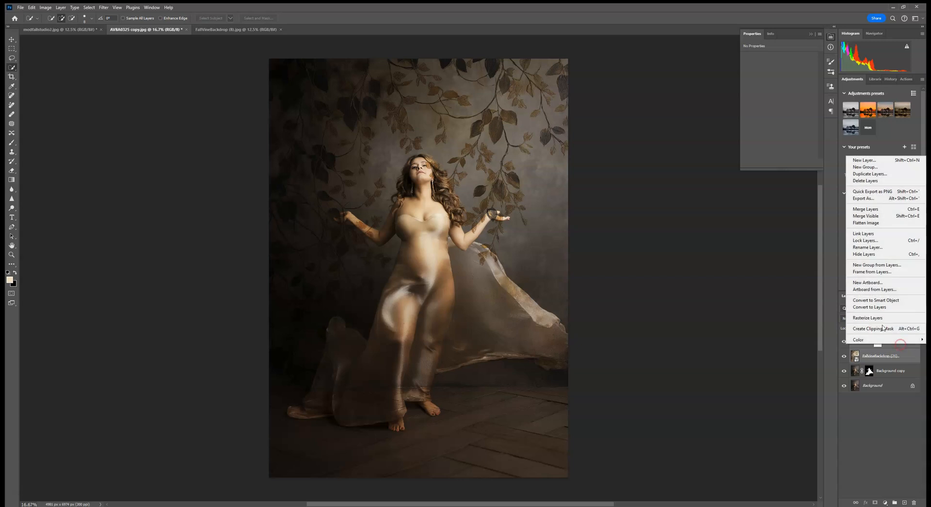
left_click(873, 213)
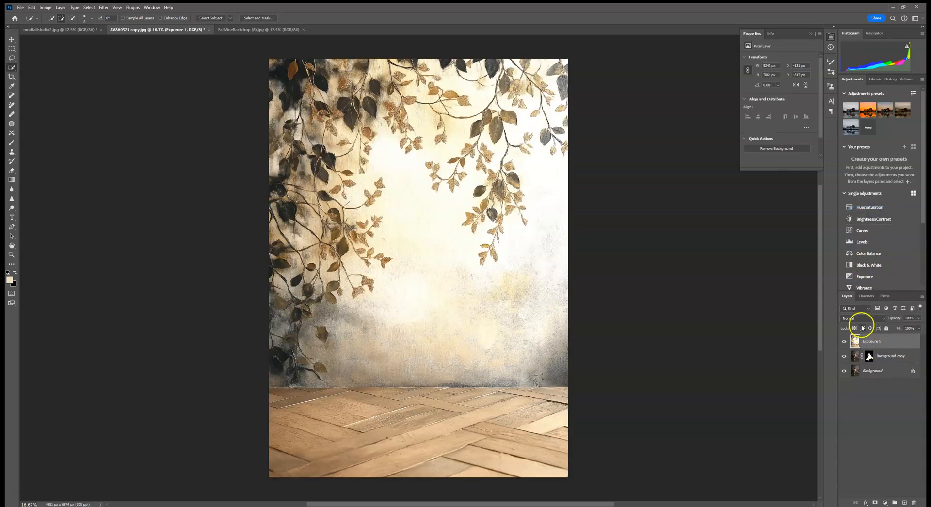
left_click(863, 319)
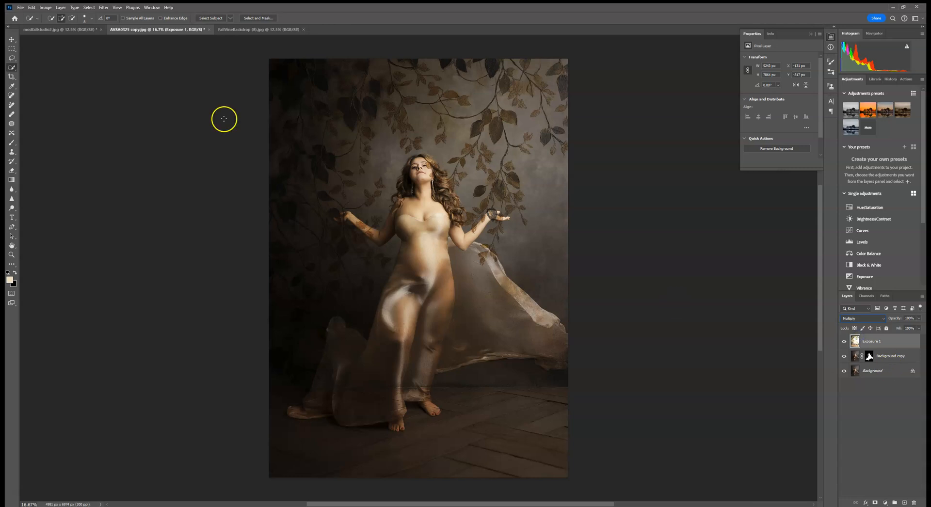
Step: Apply a Gaussian Blur with a 3-pixel radius to the merged backdrop layer
left_click(104, 7)
mouse_move(127, 107)
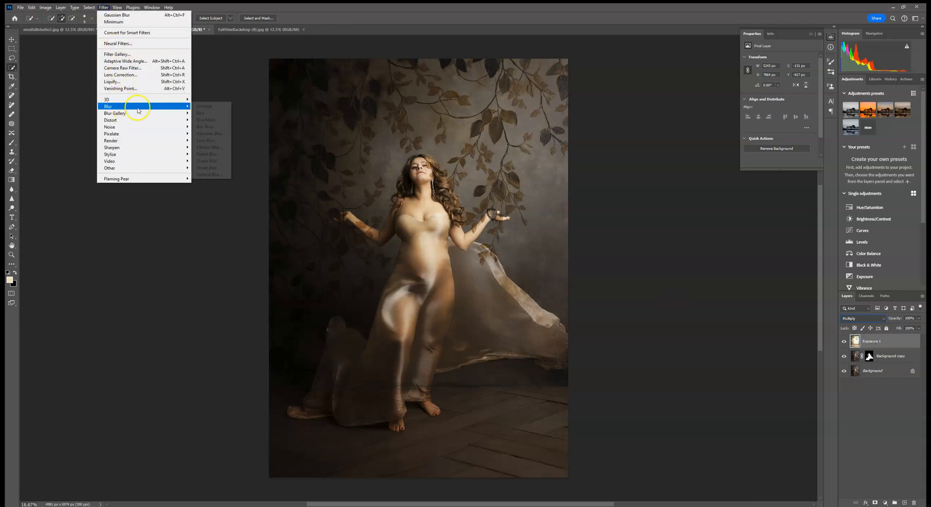
left_click(221, 134)
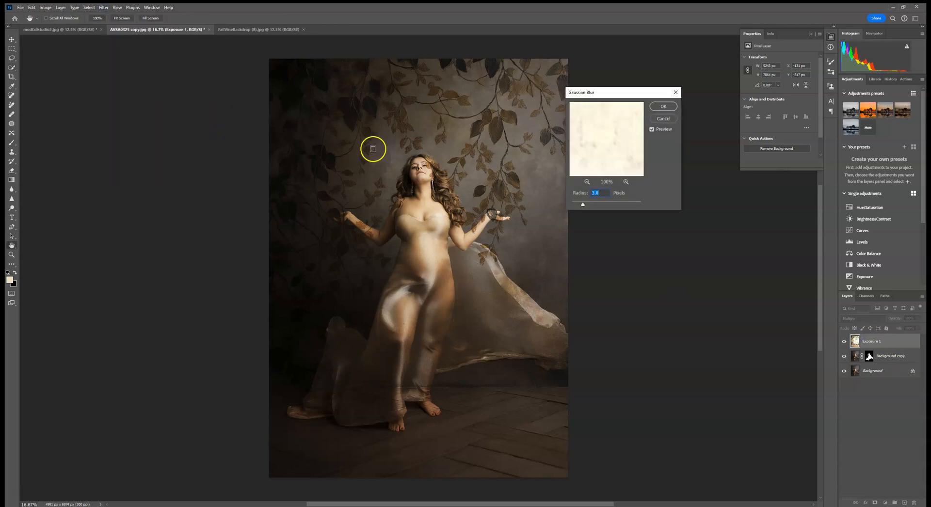
left_click(663, 106)
left_click(831, 37)
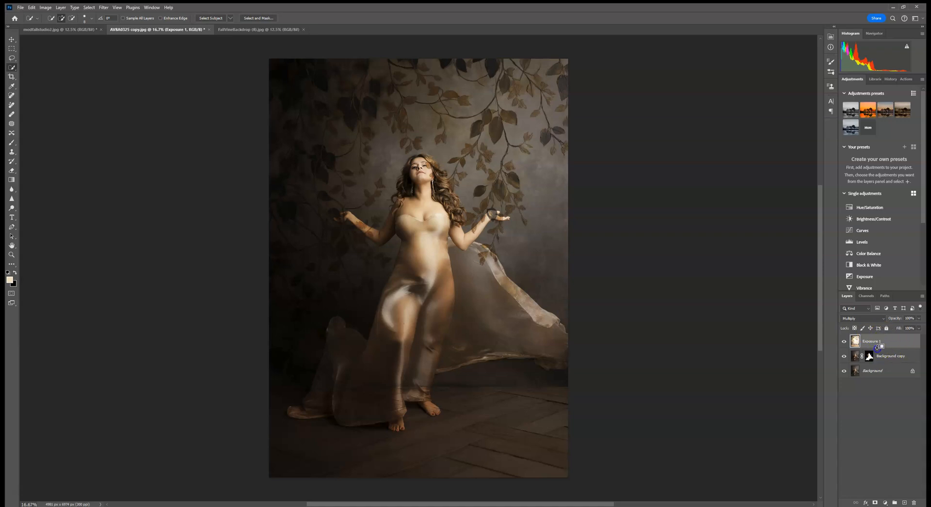
left_click(877, 348, "alt")
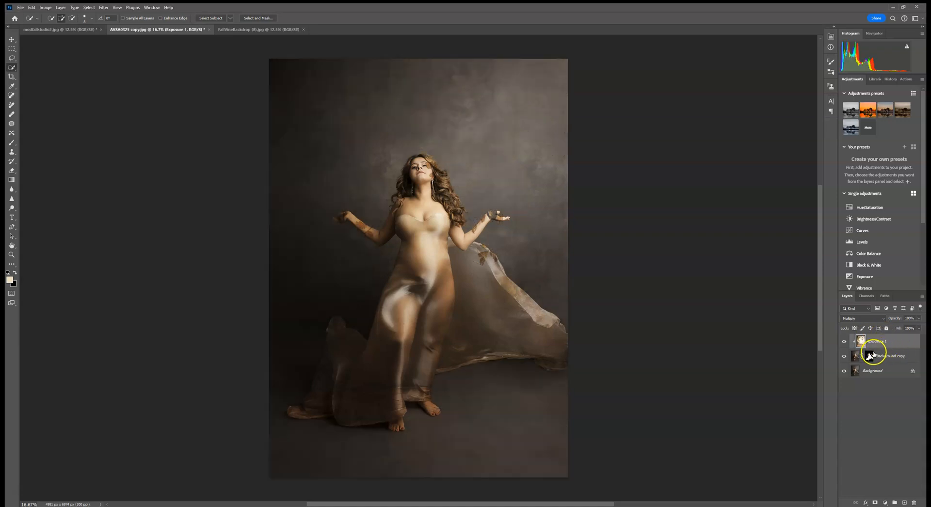
left_click(870, 357)
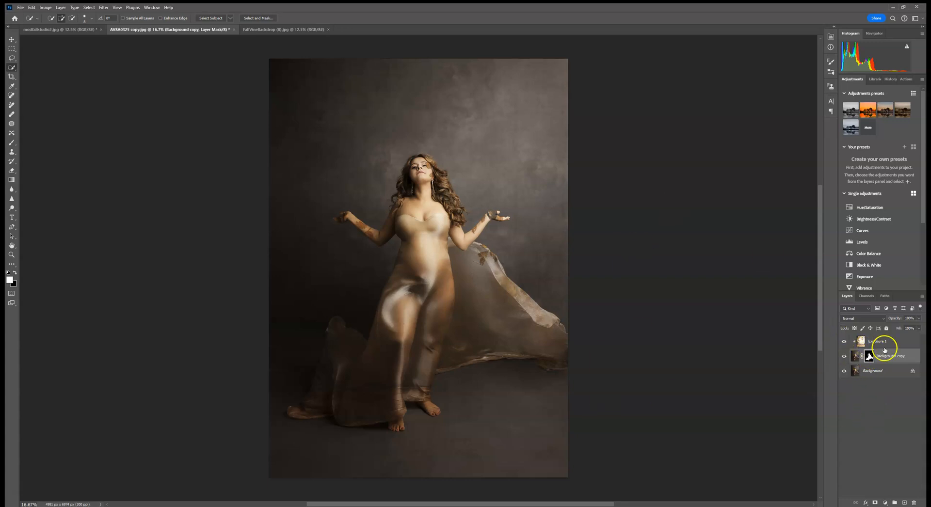
left_click(872, 347, "alt")
Step: Move the backdrop layer beneath the masked woman layer and shift it up until its lower edge meets the canvas bottom
left_click_drag(887, 347, 891, 364)
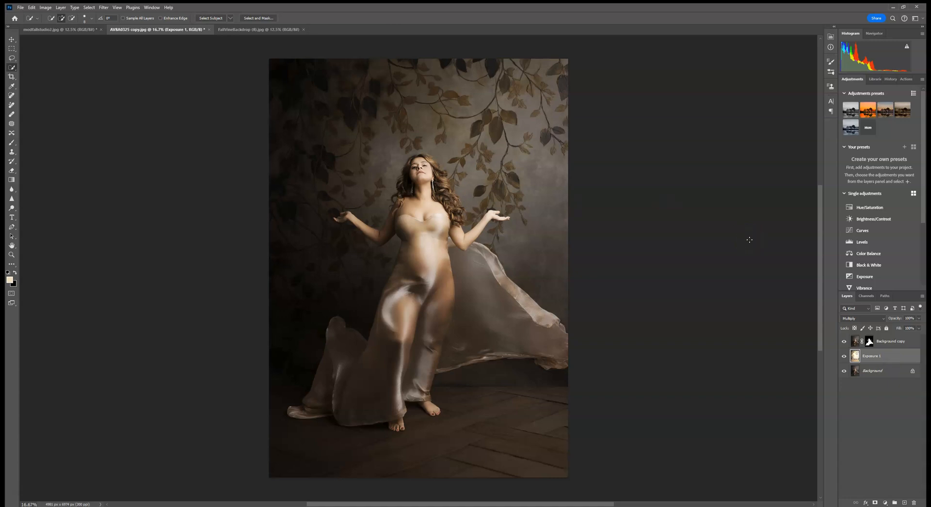
left_click(12, 39)
left_click(420, 480)
left_click_drag(424, 466, 424, 464)
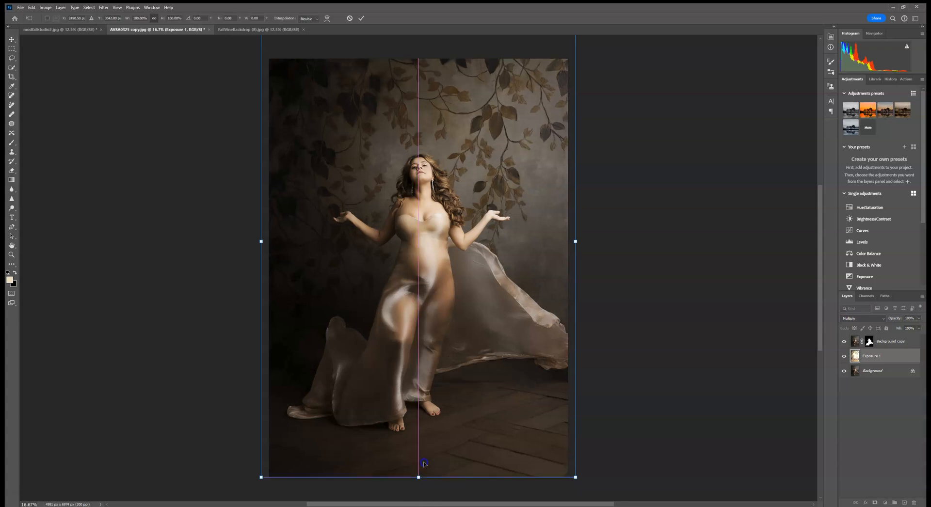
left_click(673, 368)
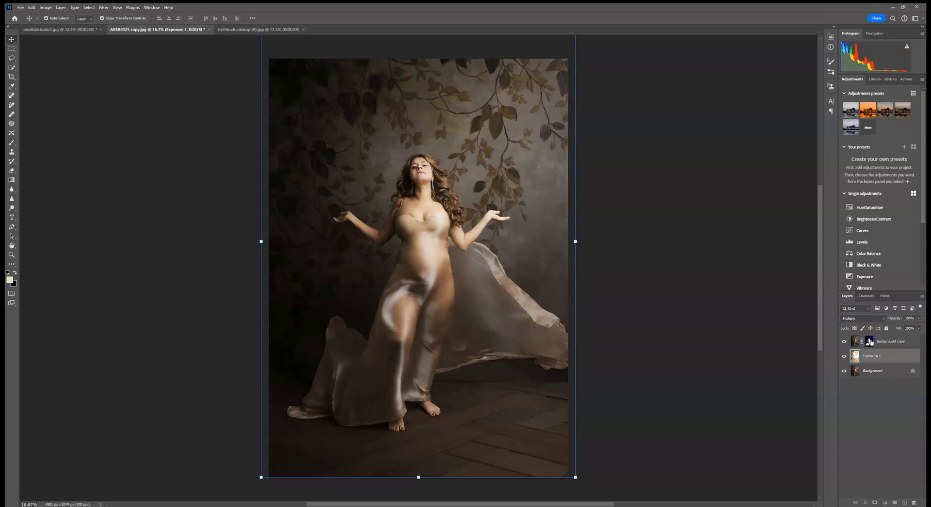
Step: On the woman's layer mask, brush over the flowing sheer fabric on both sides at 20% opacity, switching the paint colour to black
left_click(869, 342)
left_click(12, 143)
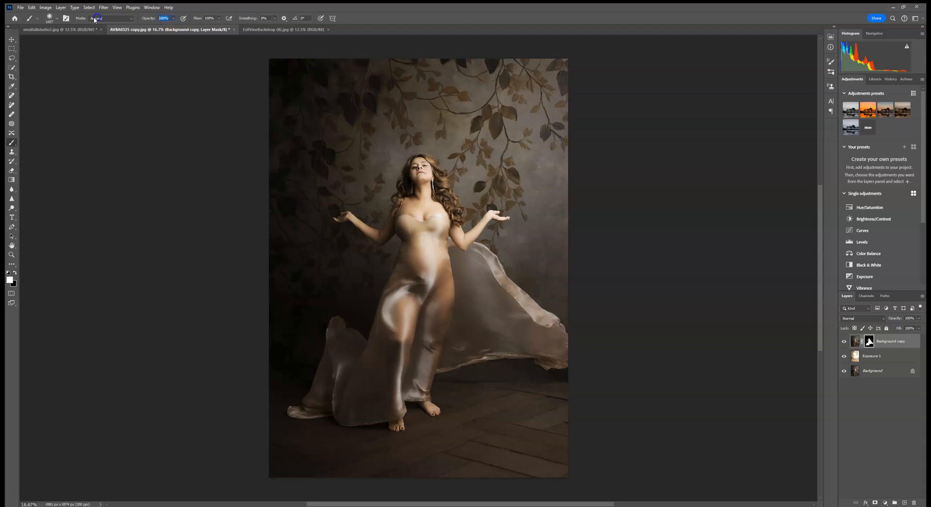
left_click(548, 340)
left_click(327, 385)
left_click(500, 275)
left_click(14, 273)
left_click(553, 325)
Step: Examine the composite close up along the fabric edges, feet, hair and arms for masking flaws
key("ctrl+plus")
key("ctrl+plus")
left_click_drag(601, 267, 487, 327)
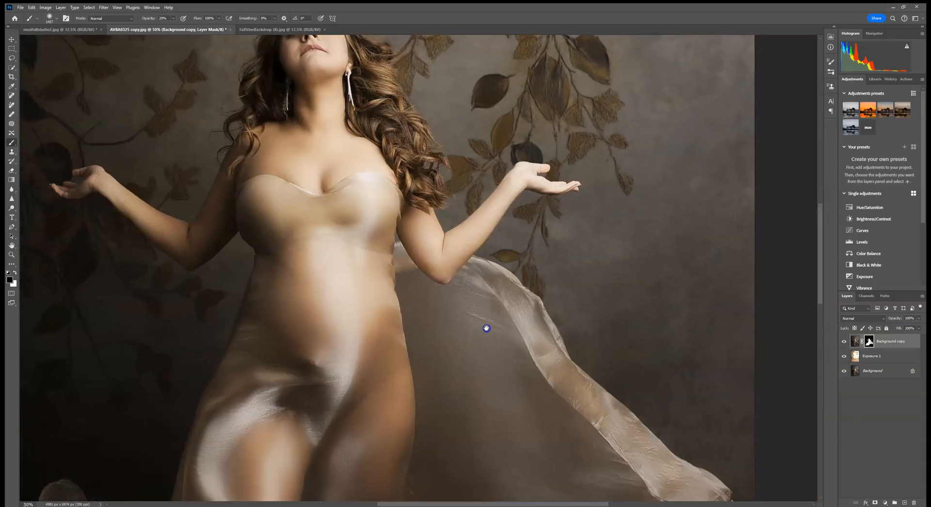
left_click_drag(380, 373, 603, 194)
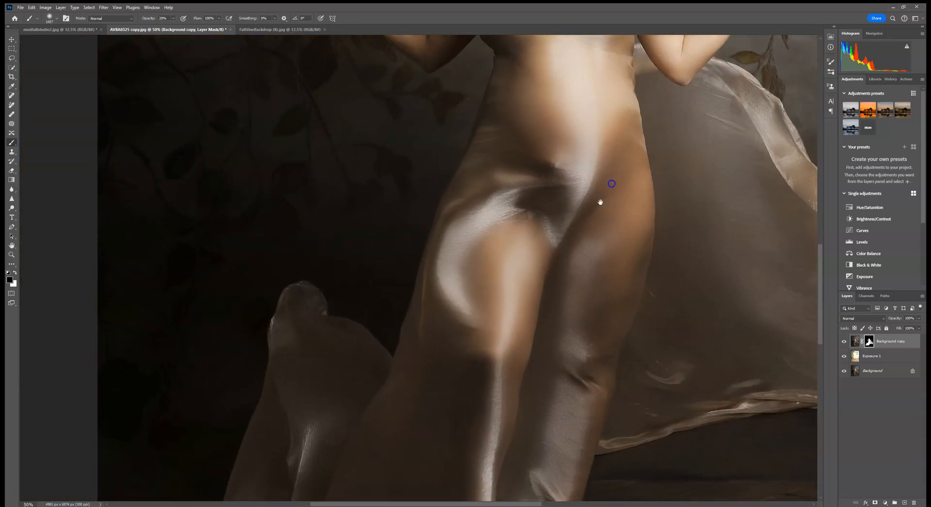
left_click_drag(350, 347, 418, 257)
left_click_drag(315, 342, 378, 224)
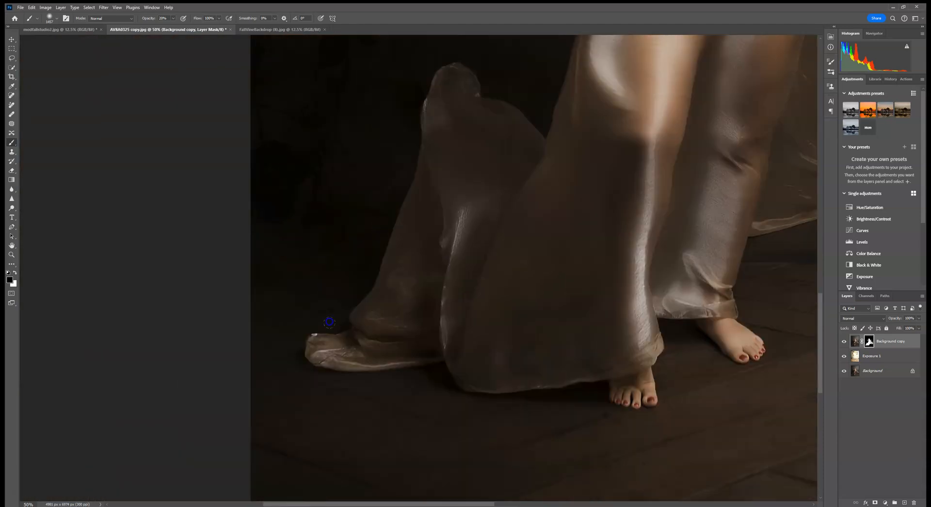
left_click_drag(561, 239, 422, 266)
left_click_drag(619, 257, 361, 314)
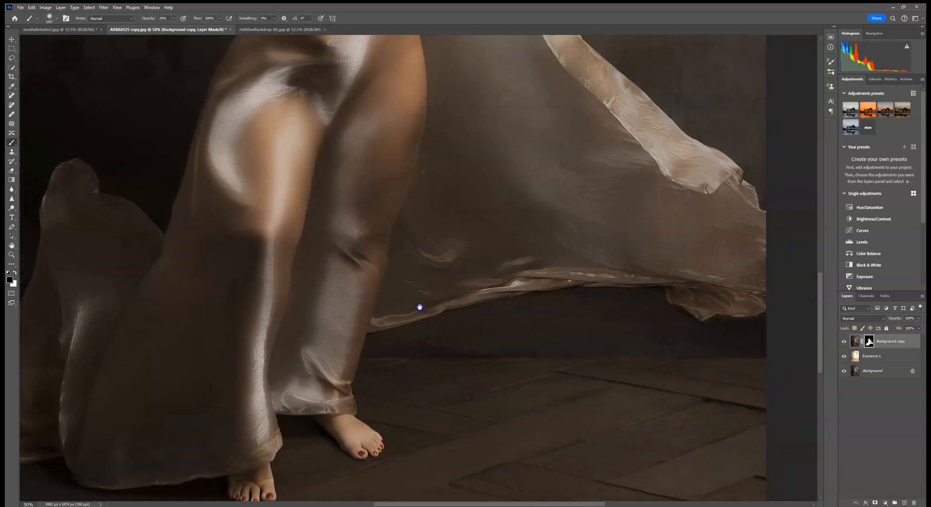
left_click_drag(649, 327, 517, 393)
left_click_drag(408, 166, 578, 421)
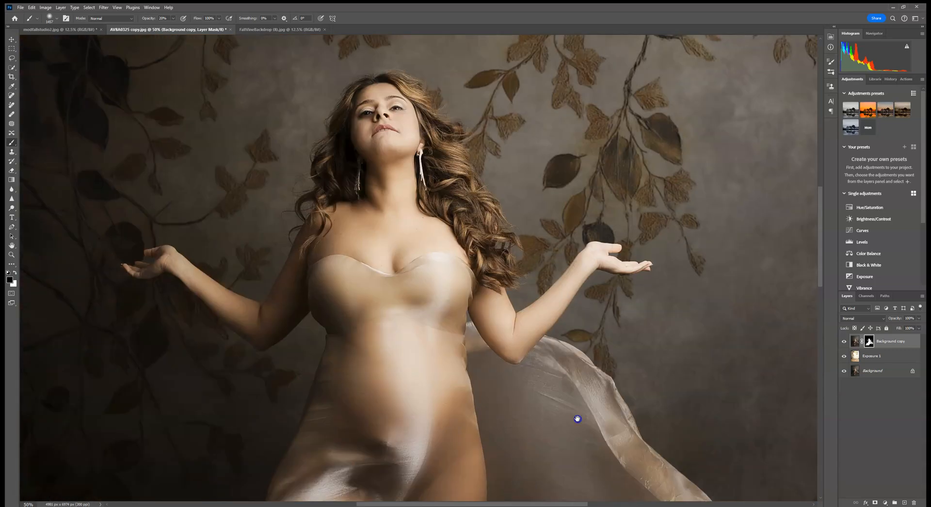
left_click_drag(495, 231, 546, 292)
key("ctrl+plus")
key("ctrl+plus")
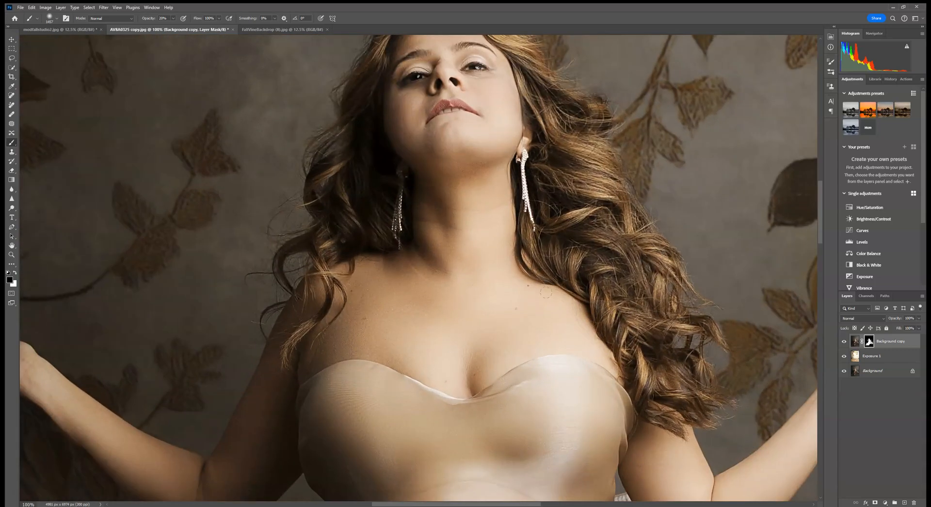
left_click_drag(383, 375, 495, 202)
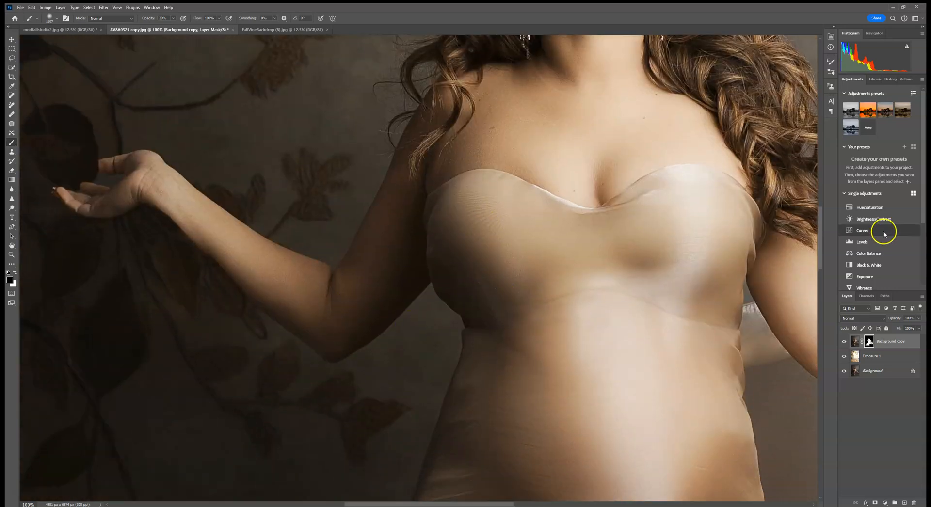
left_click_drag(792, 330, 524, 267)
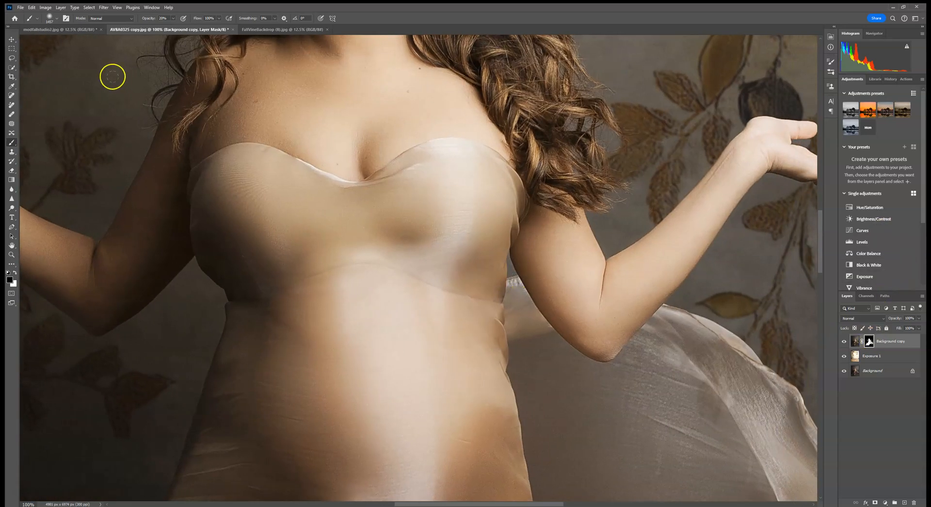
Step: Clean up the layer mask at the gap between waist and arm with a 12 px soft round brush at 100% opacity
left_click(51, 20)
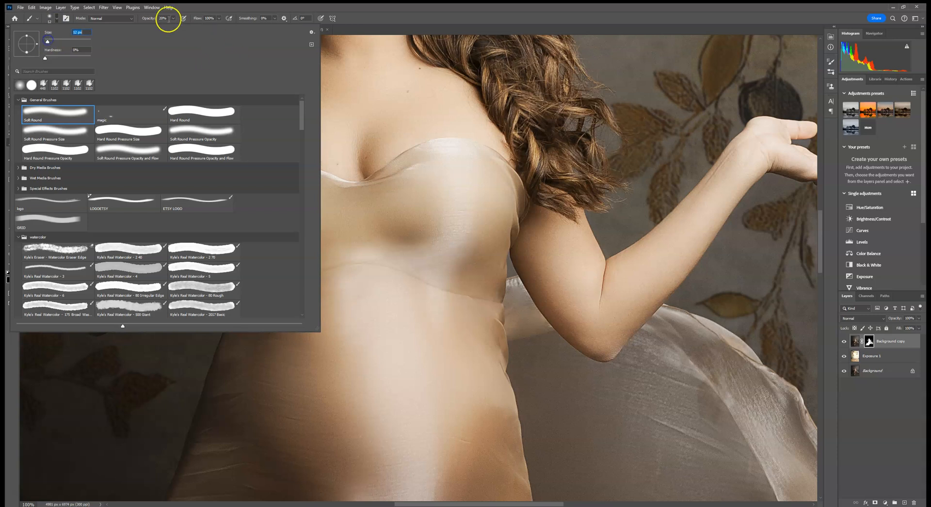
left_click(173, 19)
left_click(511, 270)
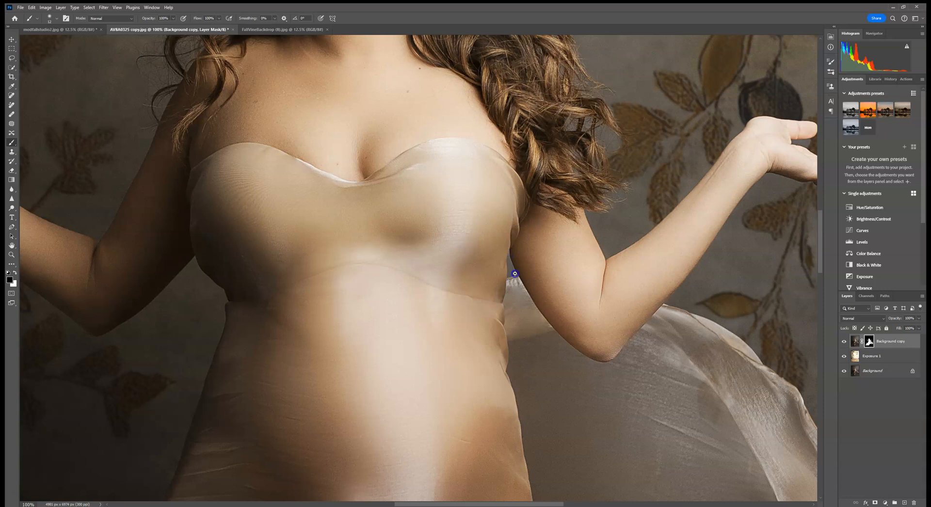
Step: Examine the edge of the flowing fabric from beside the arm down to the hem and feet for mask flaws
left_click_drag(487, 328, 209, 274)
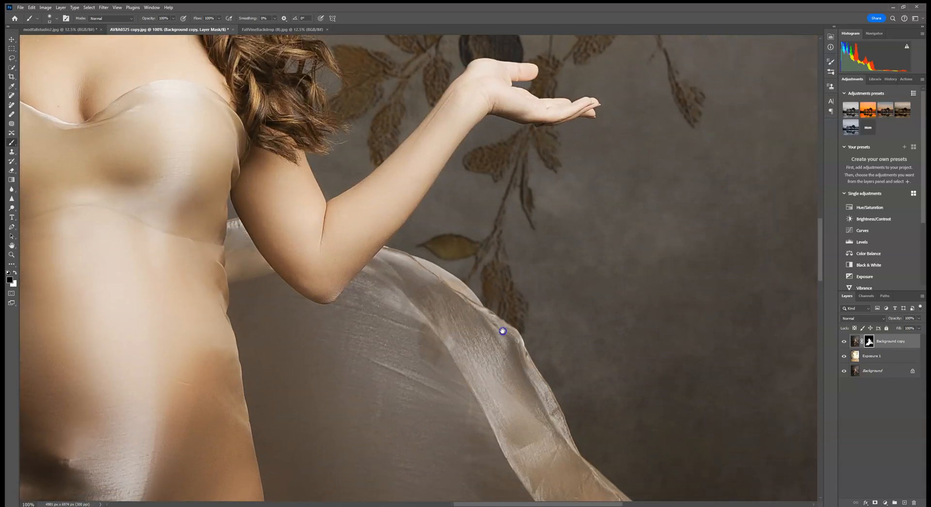
left_click_drag(526, 458, 474, 166)
left_click_drag(485, 388, 278, 316)
left_click_drag(446, 485, 359, 260)
left_click_drag(361, 287, 757, 252)
left_click_drag(266, 424, 561, 234)
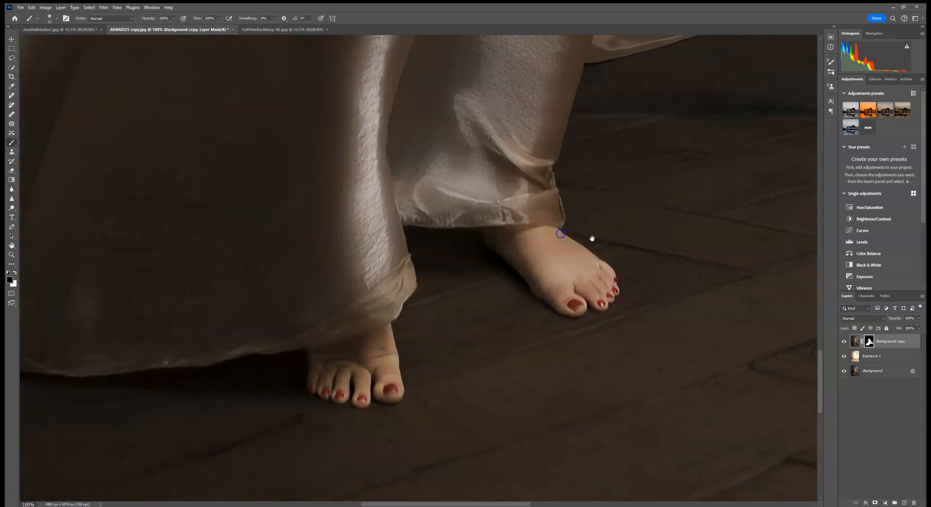
Step: Refine the layer mask along the side and toes of the foot below the raised hem, alternating black and white paint
key("ctrl+plus")
left_click_drag(540, 393, 374, 371)
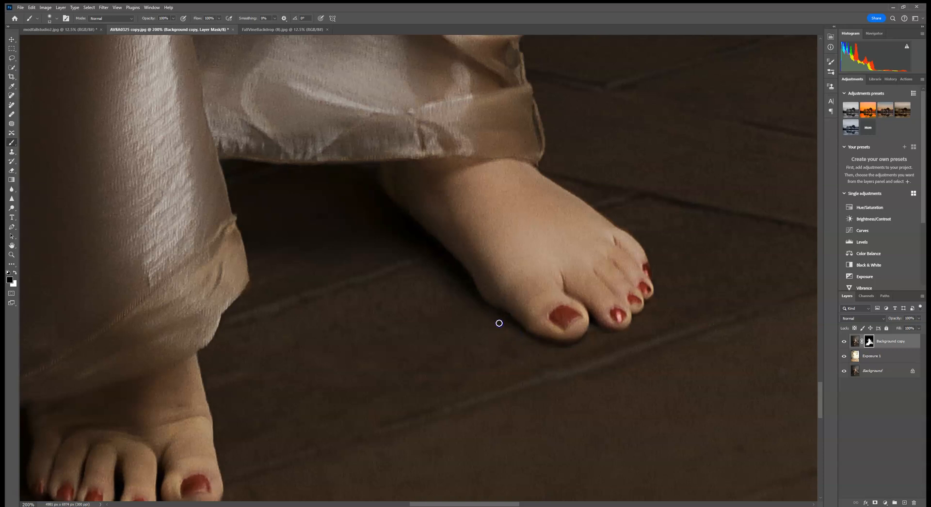
left_click(431, 263)
left_click(476, 299, "shift")
key("x")
left_click(568, 341)
key("x")
left_click(593, 328)
Step: Touch up the layer mask around the toes of the other foot
mouse_move(643, 341)
left_mouse_down()
mouse_move(576, 362)
mouse_move(566, 387)
left_mouse_up()
mouse_move(533, 471)
left_mouse_down()
mouse_move(628, 355)
mouse_move(726, 272)
left_mouse_up()
left_click_drag(601, 370, 773, 298)
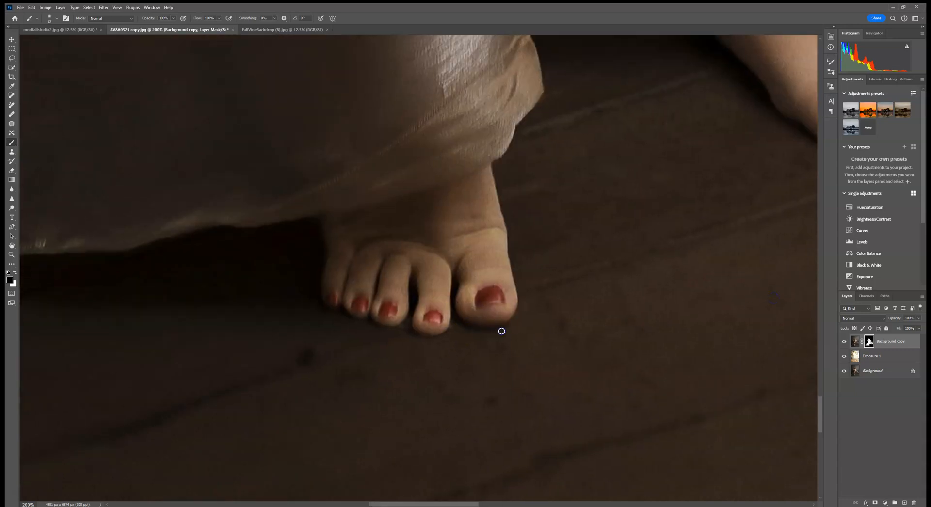
left_click(421, 329)
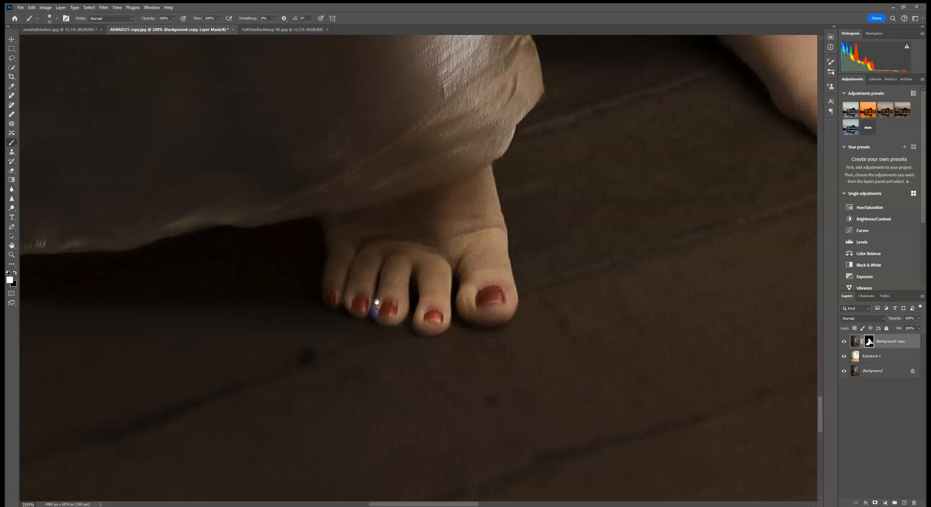
Step: Examine the mask edge along the trailing fabric beyond the foot, ending with the whole composite in view
left_click_drag(378, 310, 676, 326)
left_click_drag(370, 335, 669, 380)
left_click_drag(388, 350, 695, 392)
left_click_drag(634, 224, 517, 415)
left_click_drag(591, 232, 579, 349)
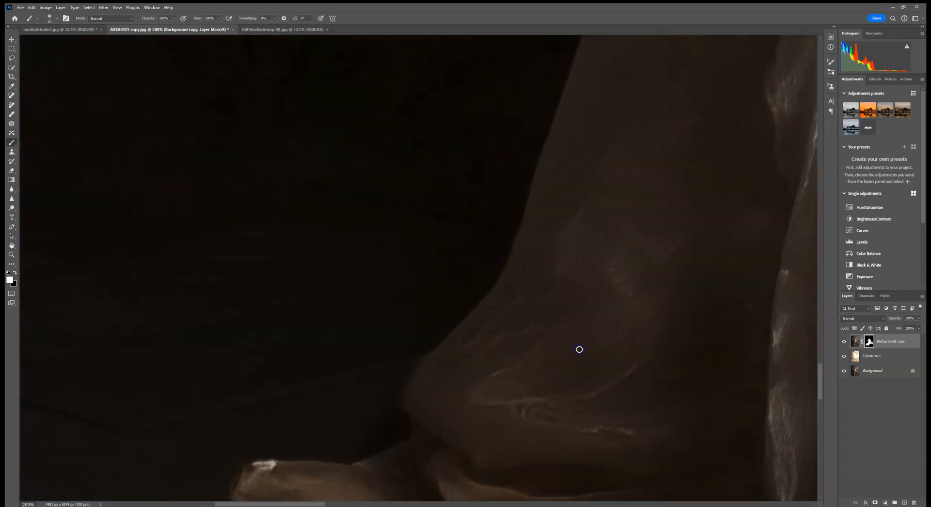
key("ctrl+0")
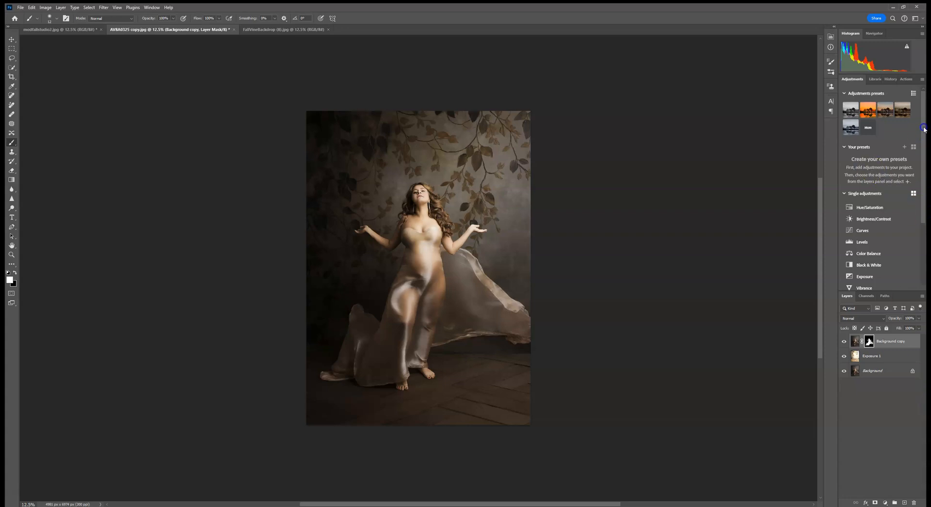
Step: Compare the original photo with the latest brush state through the history, and view modfallstudio2.jpg before returning to the composite
left_click(891, 79)
scroll(917, 198, "up", 10)
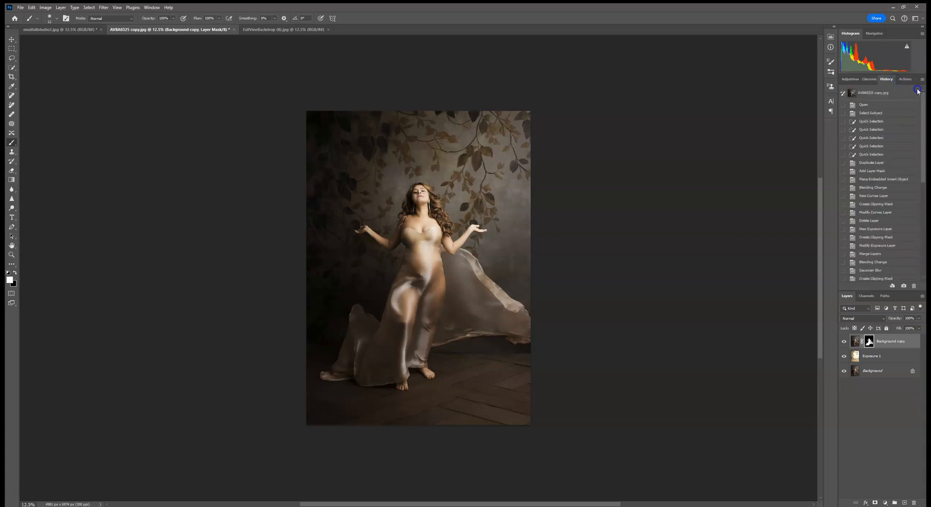
left_click(892, 93)
left_click_drag(921, 109, 921, 284)
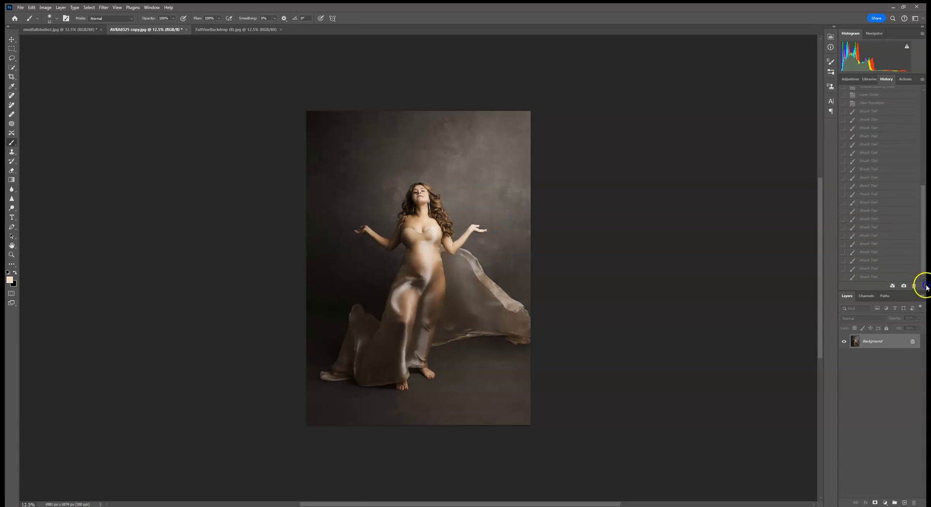
left_click(871, 277)
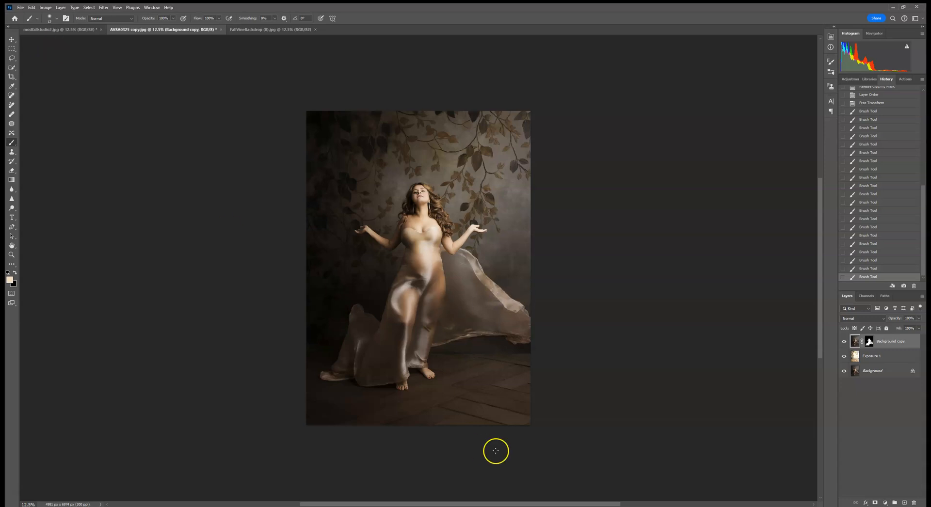
left_click(67, 30)
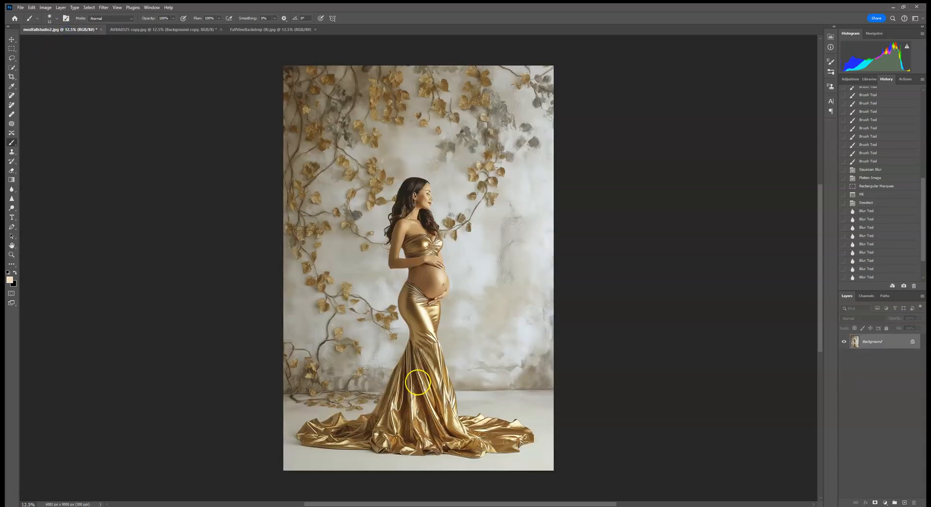
left_click(133, 29)
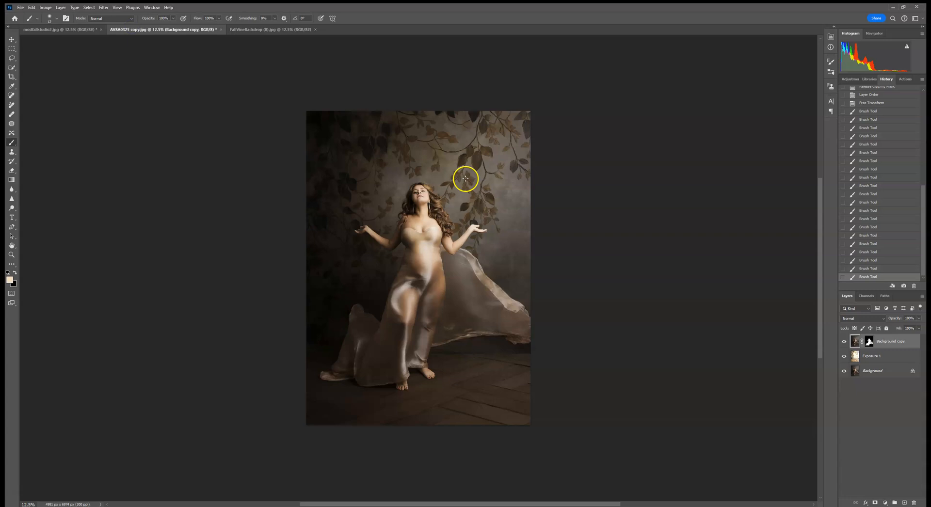